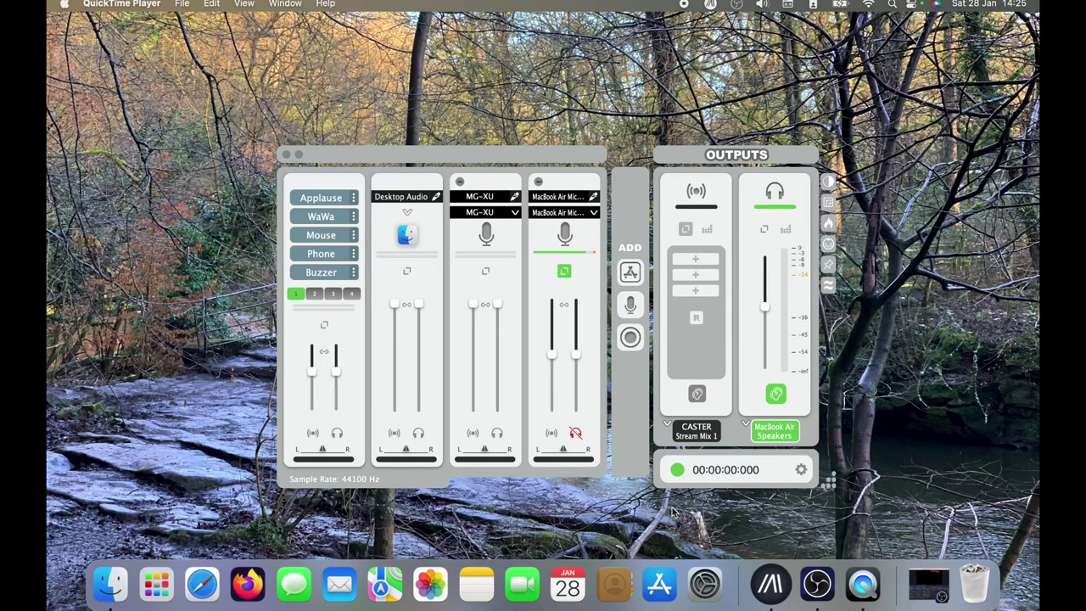
Play the soundboard's Applause pad and examine its settings for file, colour, volume, play mode and loop mode.
click(634, 399)
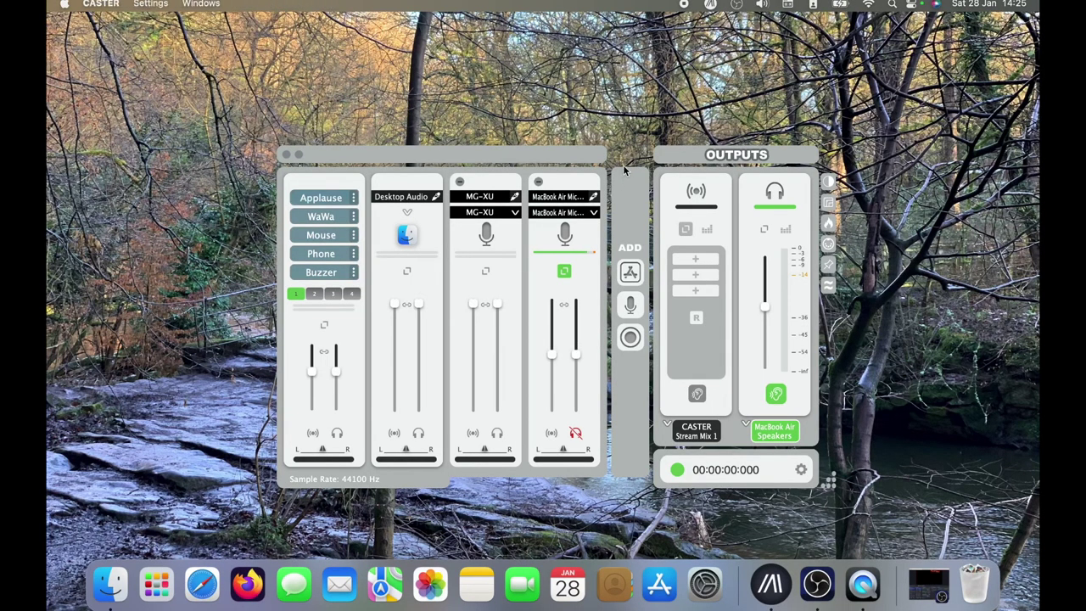
click(328, 200)
click(355, 197)
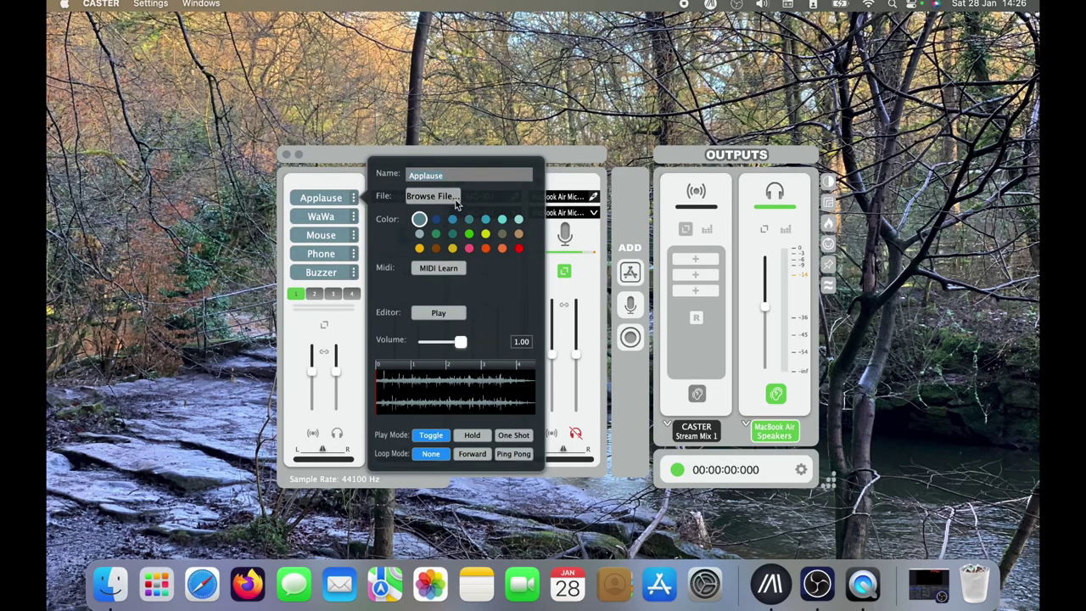
click(333, 303)
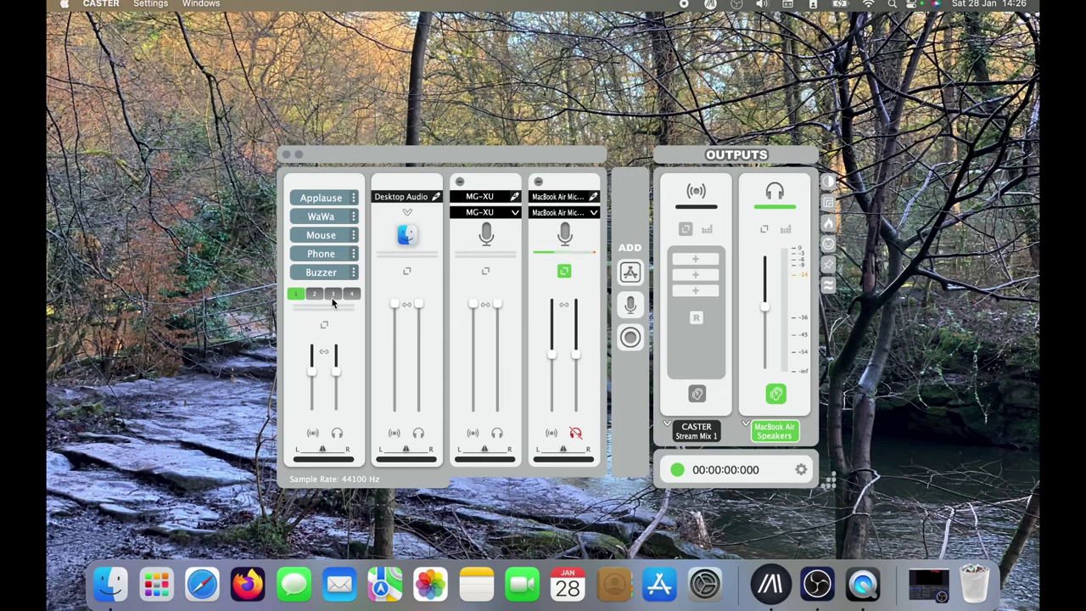
Expand the plug-in sections of the soundboard and Desktop Audio channels, and turn on the soundboard's direct output.
mouse_move(331, 379)
click(328, 325)
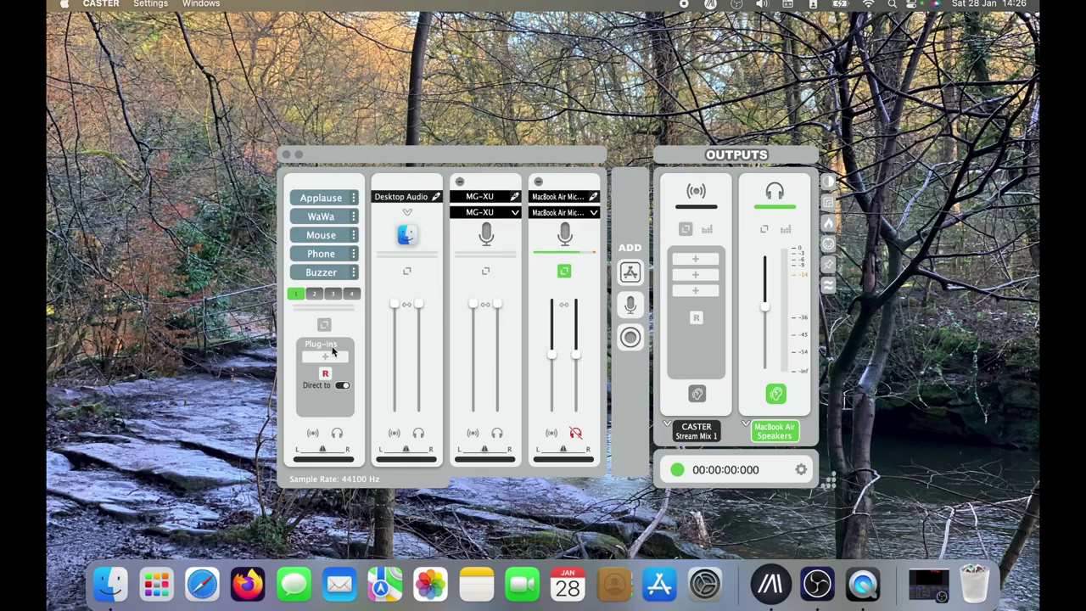
click(331, 355)
mouse_move(407, 217)
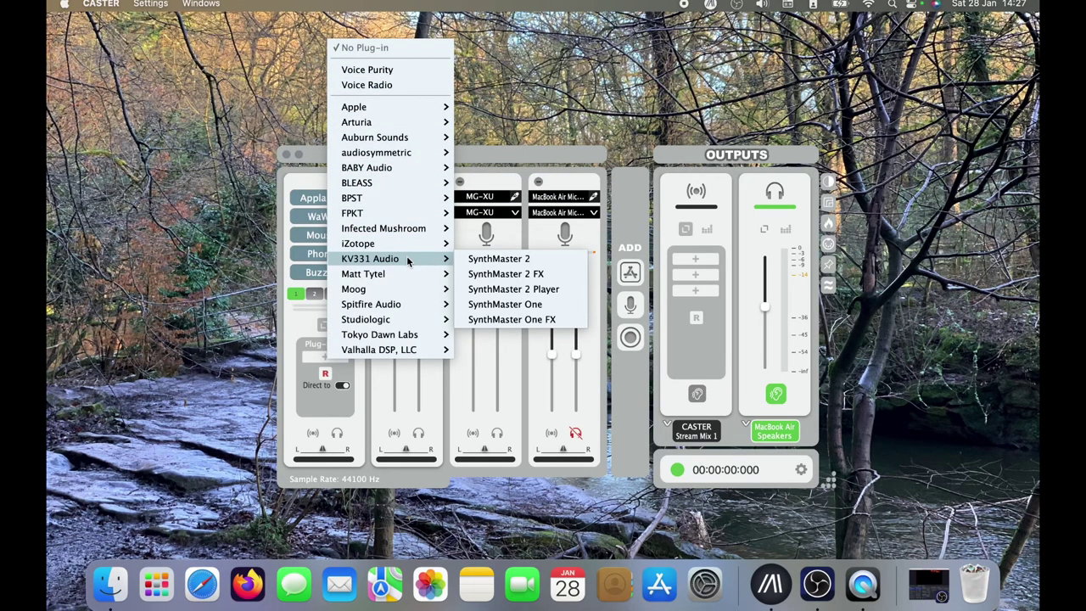
mouse_move(399, 307)
click(300, 324)
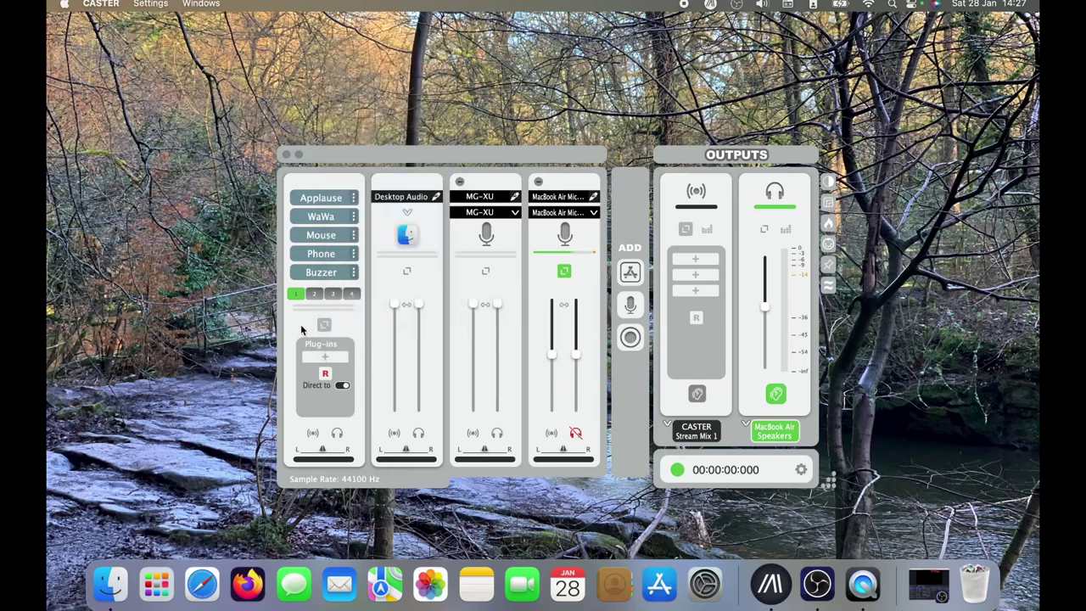
click(340, 387)
click(406, 271)
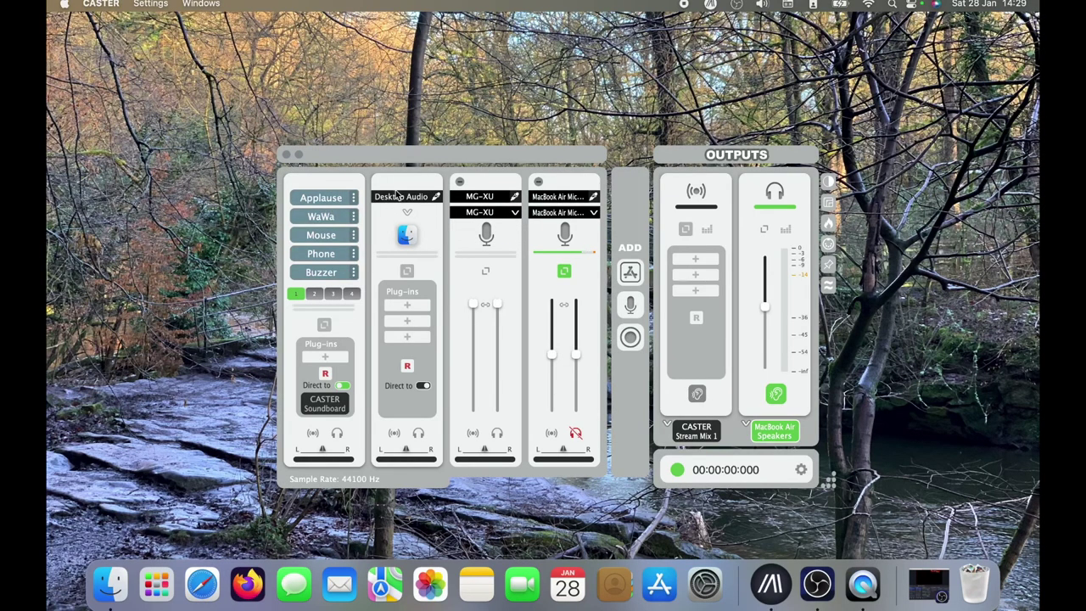
Examine the microphone inputs that can be added, down to the MG-XU stereo option Inputs 1 + 2.
click(630, 306)
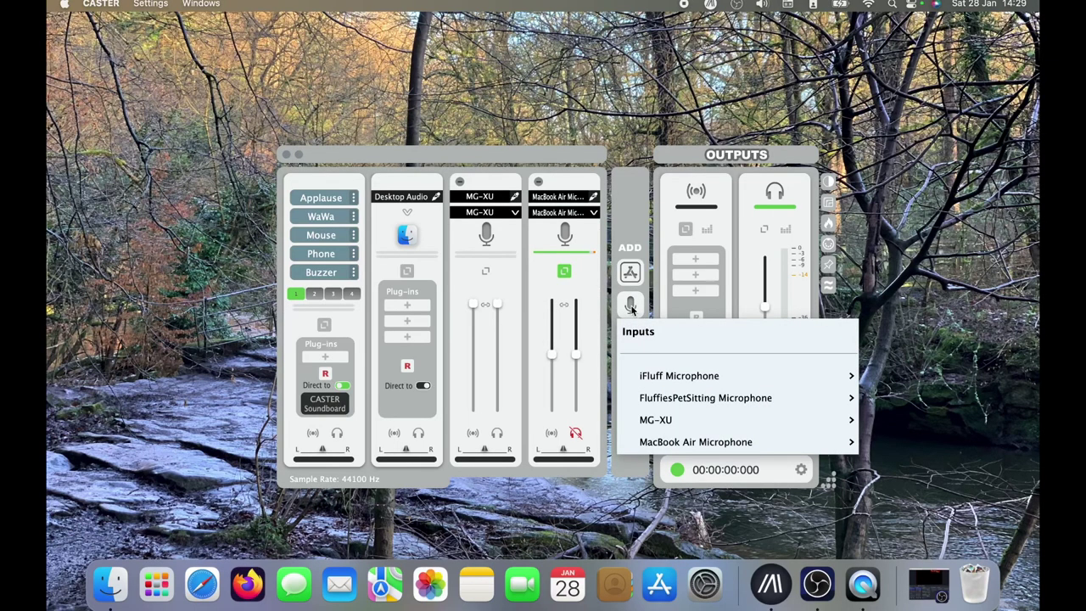
mouse_move(703, 425)
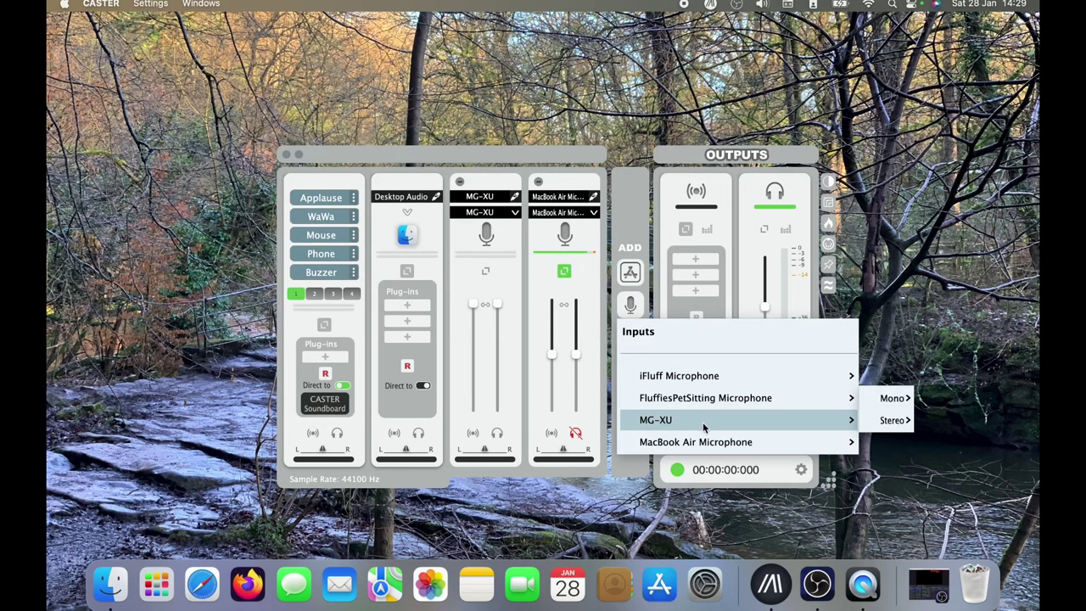
mouse_move(882, 420)
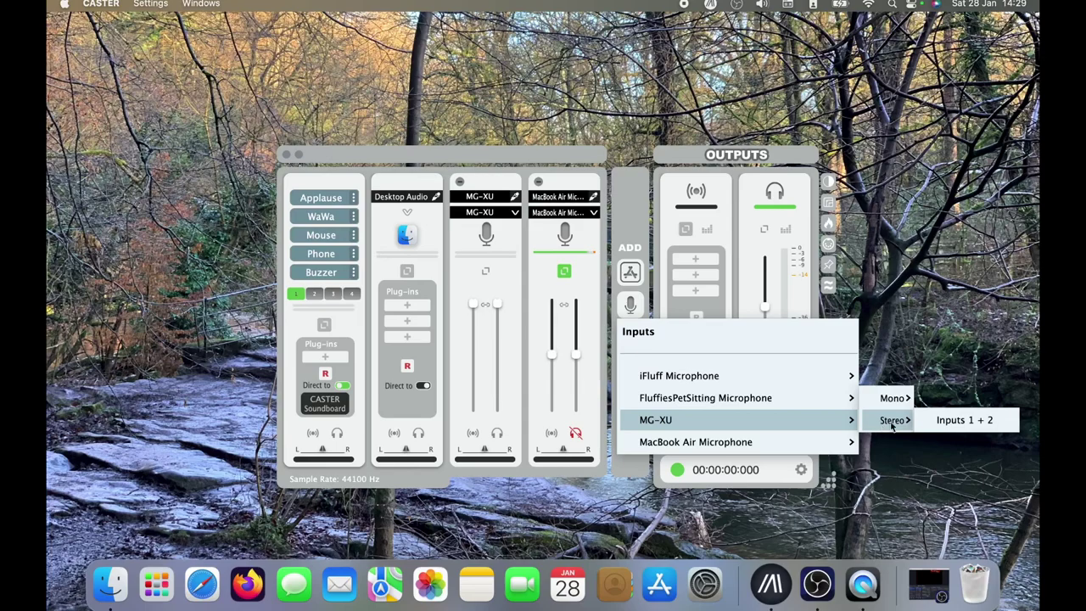
click(942, 430)
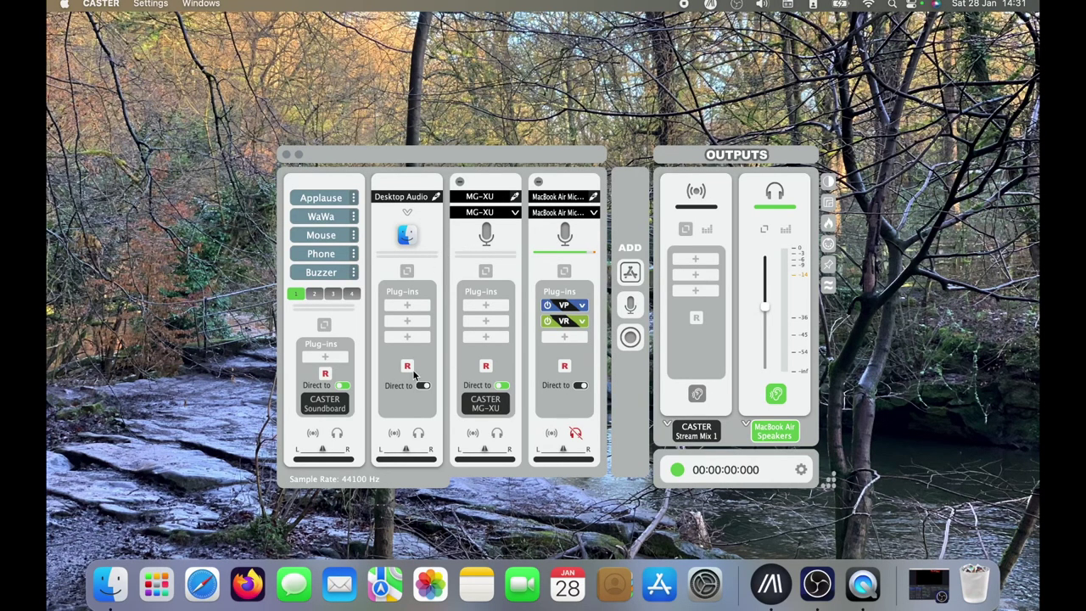
Open the Music app and show the library artist with the album Reflections.
click(154, 596)
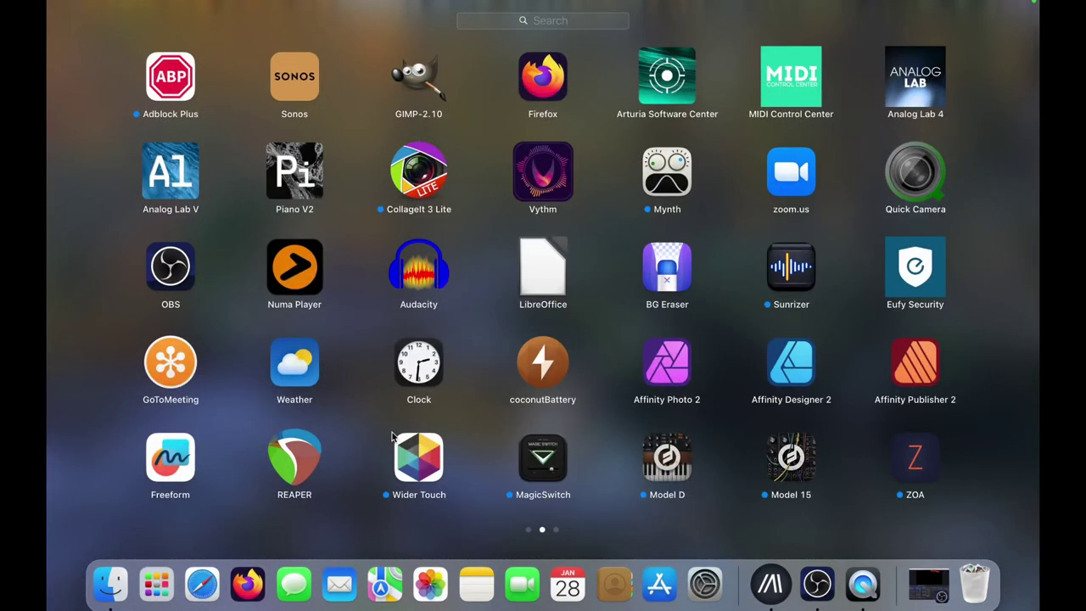
scroll(97, 266, left, 3)
click(173, 268)
scroll(413, 348, up, 1)
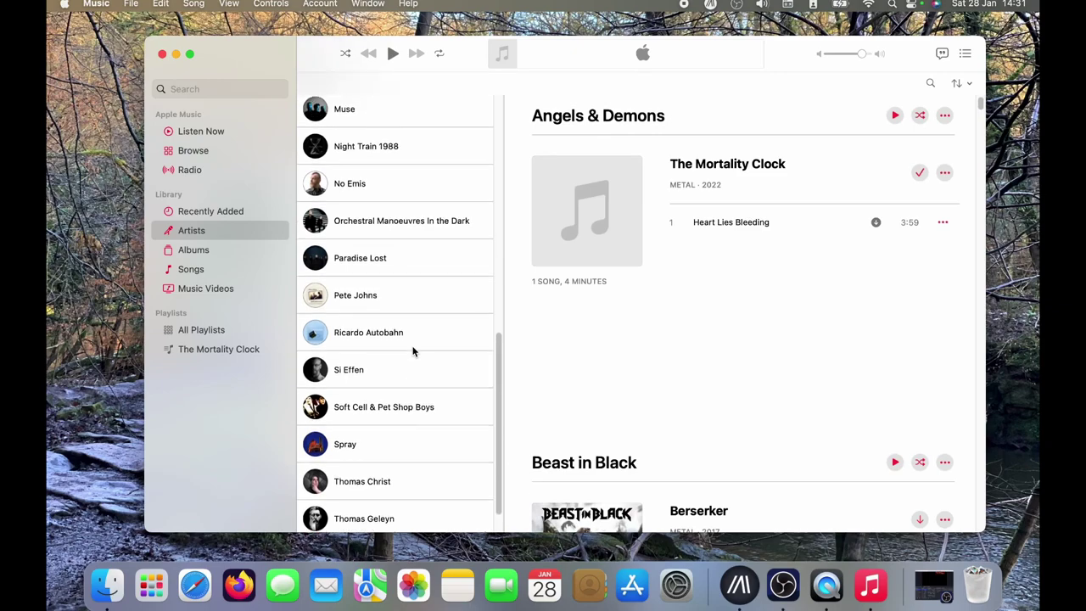
click(484, 360)
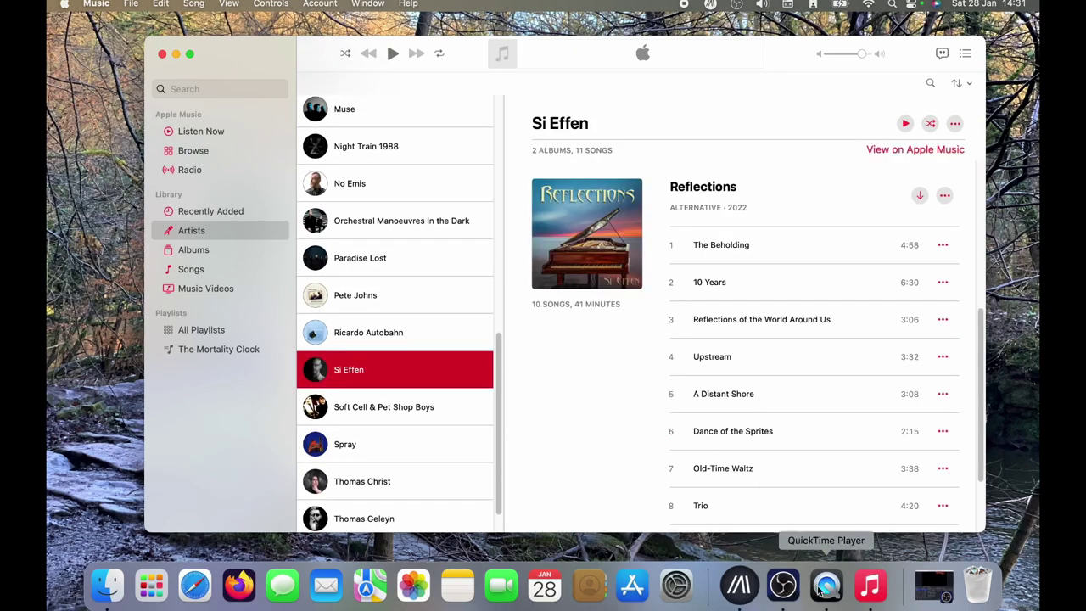
Switch to CASTER and add Music as an application channel in the mixer.
click(744, 577)
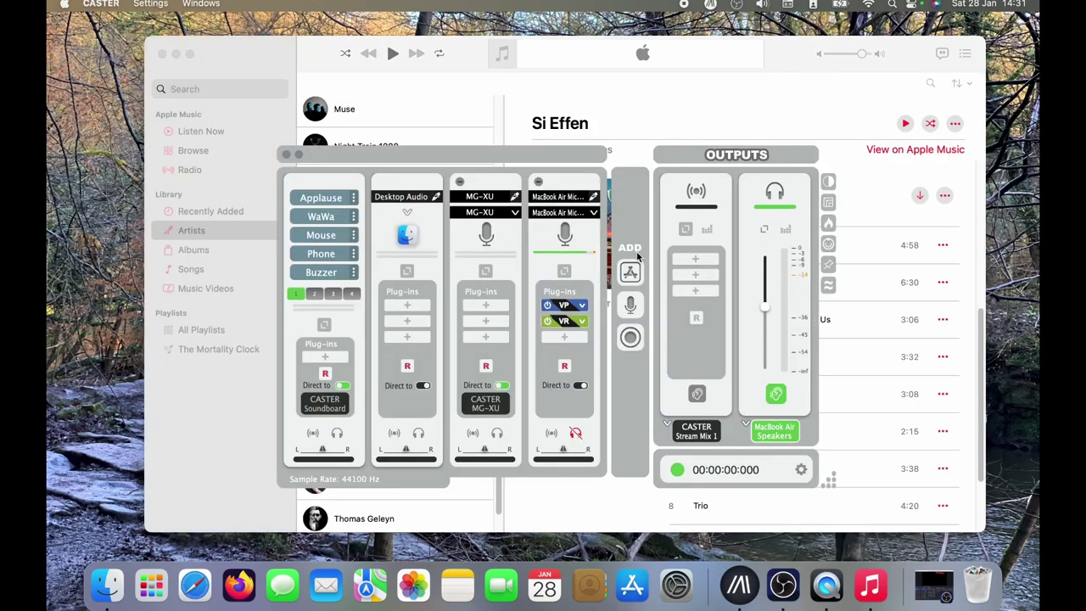
click(633, 278)
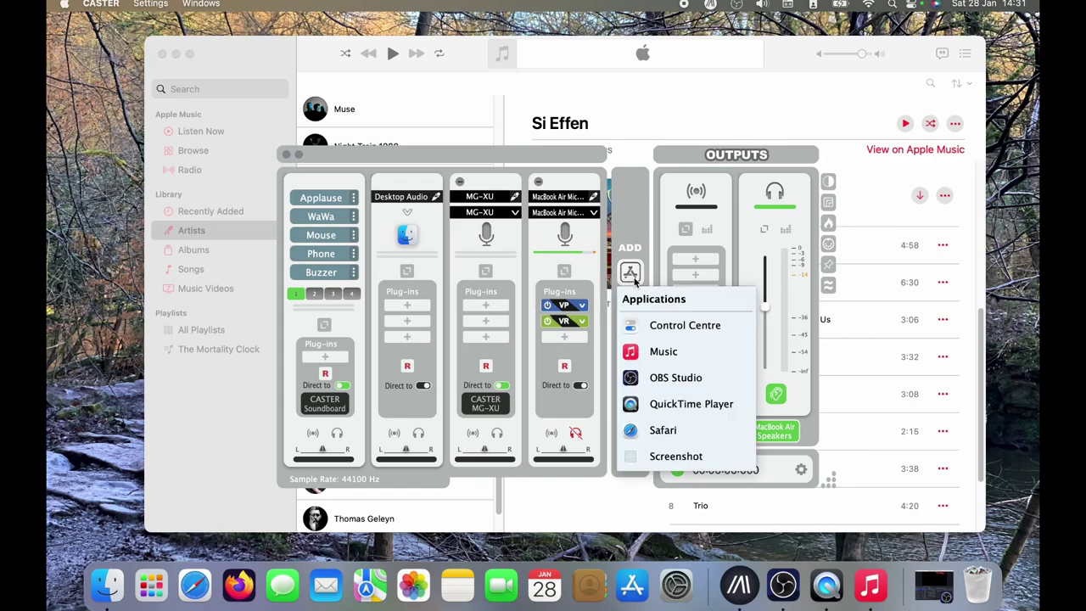
click(679, 355)
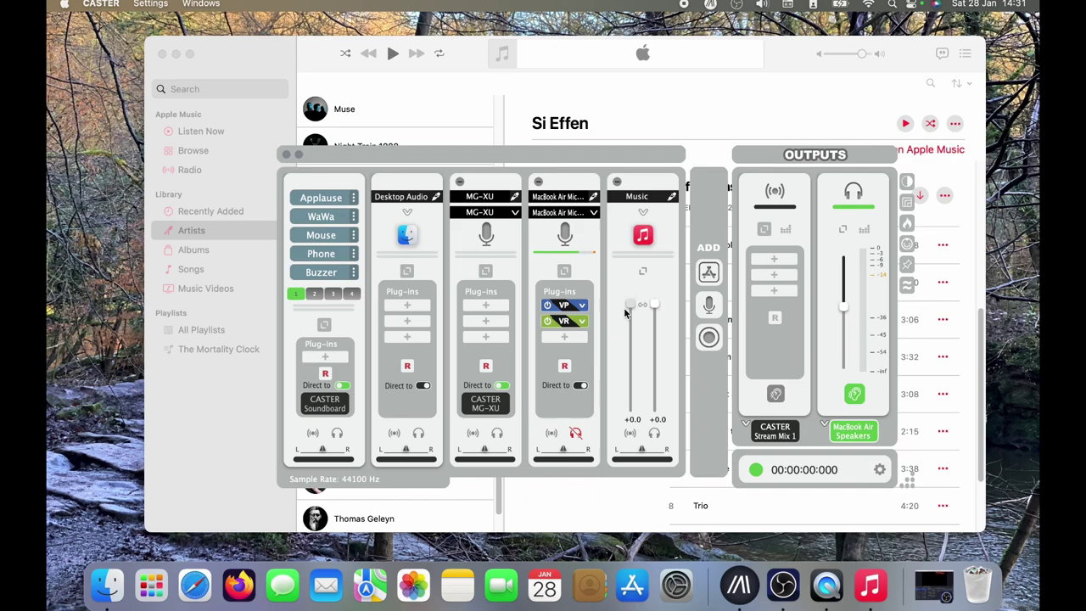
mouse_move(632, 331)
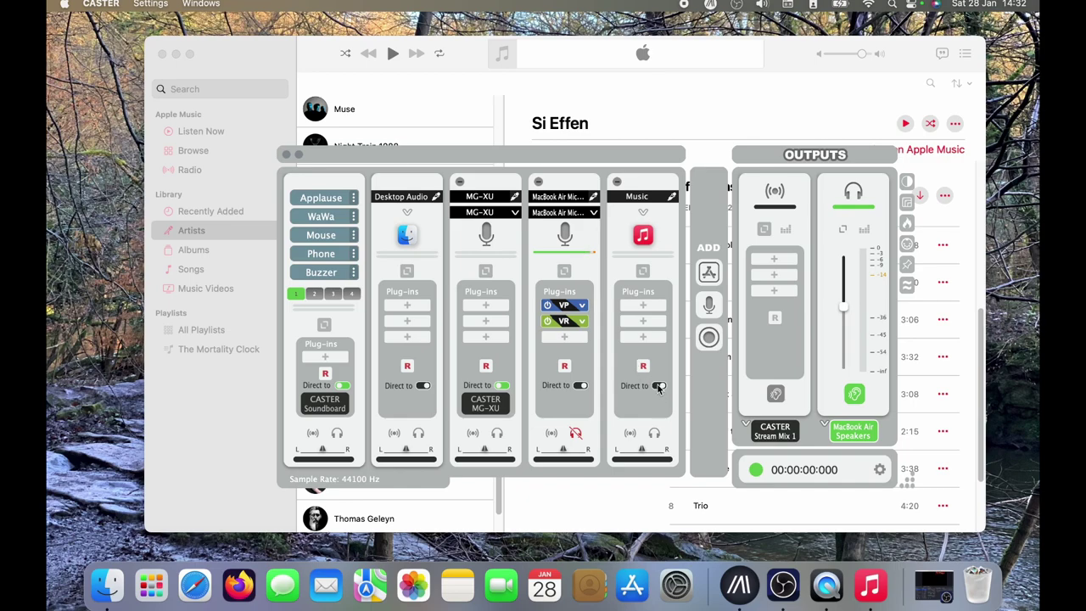
Switch to the Music app and play the song Reflections of the World Around Us.
click(571, 133)
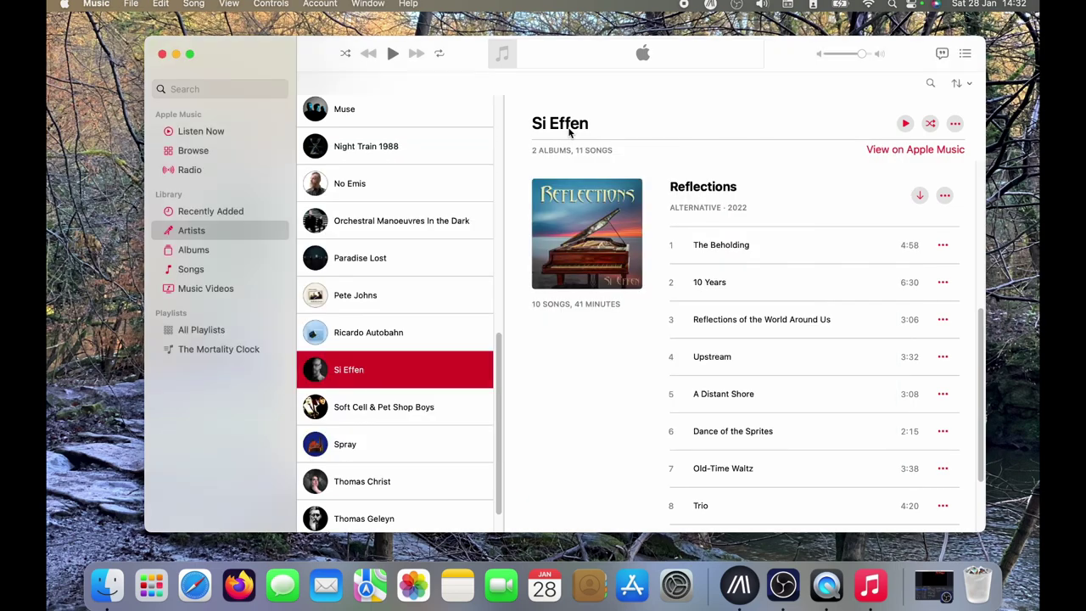
click(671, 320)
double_click(671, 319)
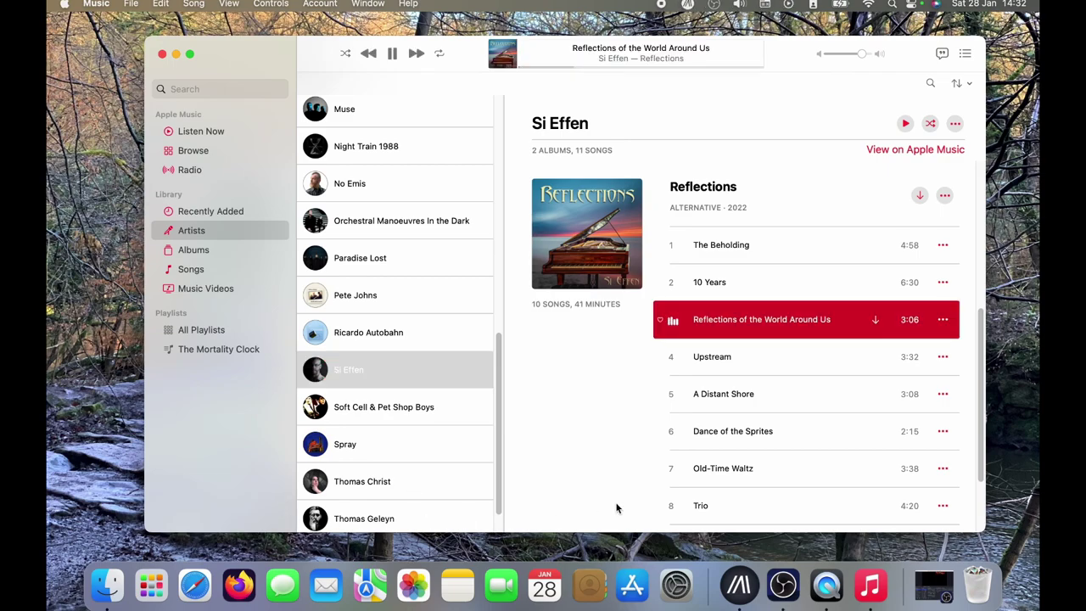
Switch back to CASTER, lower the Music channel's faders to below the middle of the upper half, and turn on its direct output.
click(738, 586)
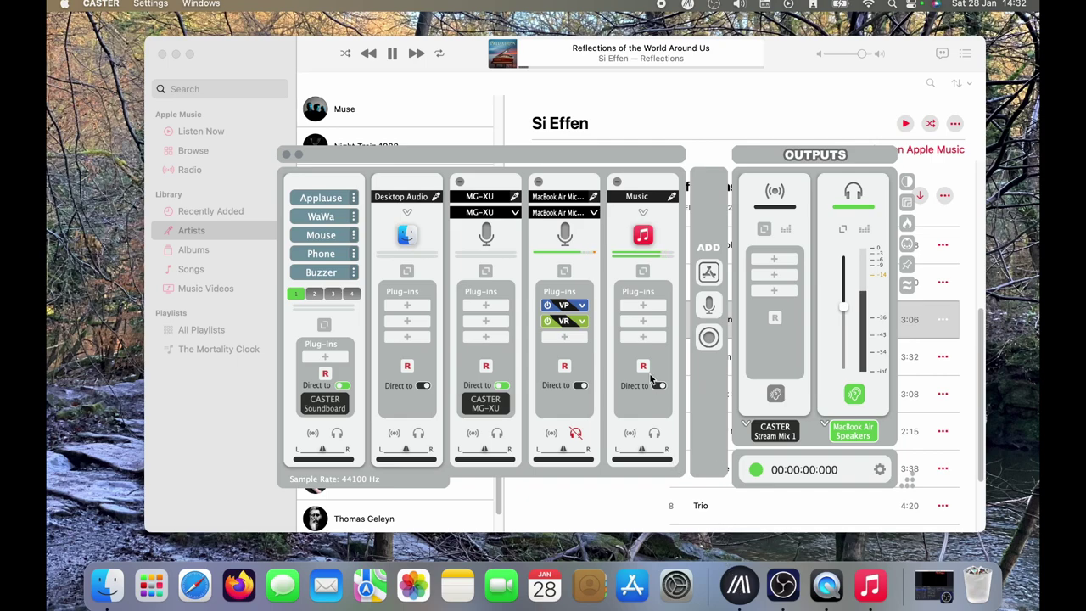
click(643, 271)
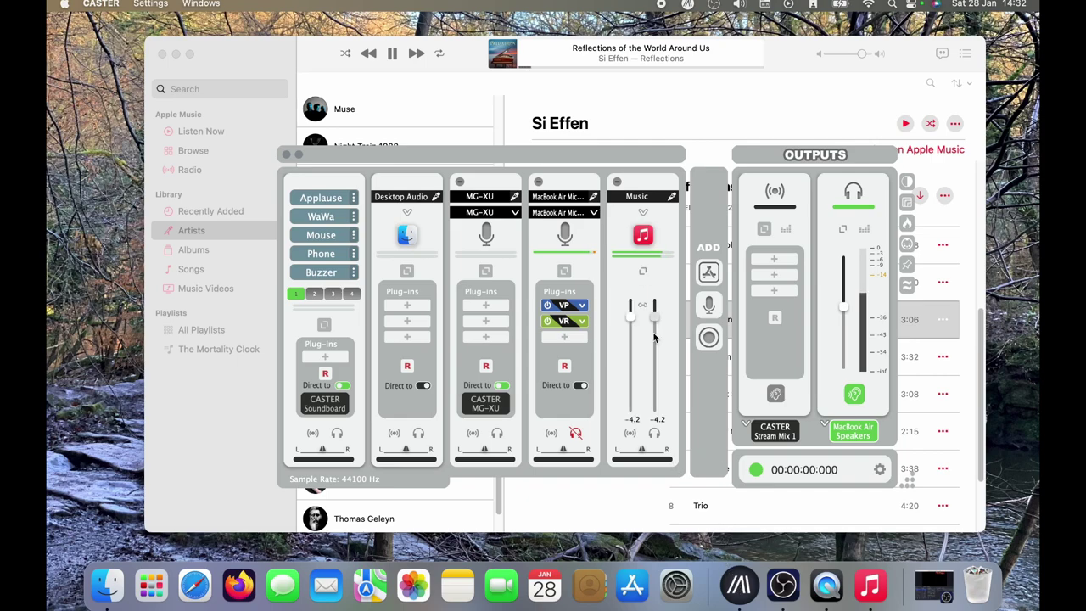
drag(658, 323, 651, 375)
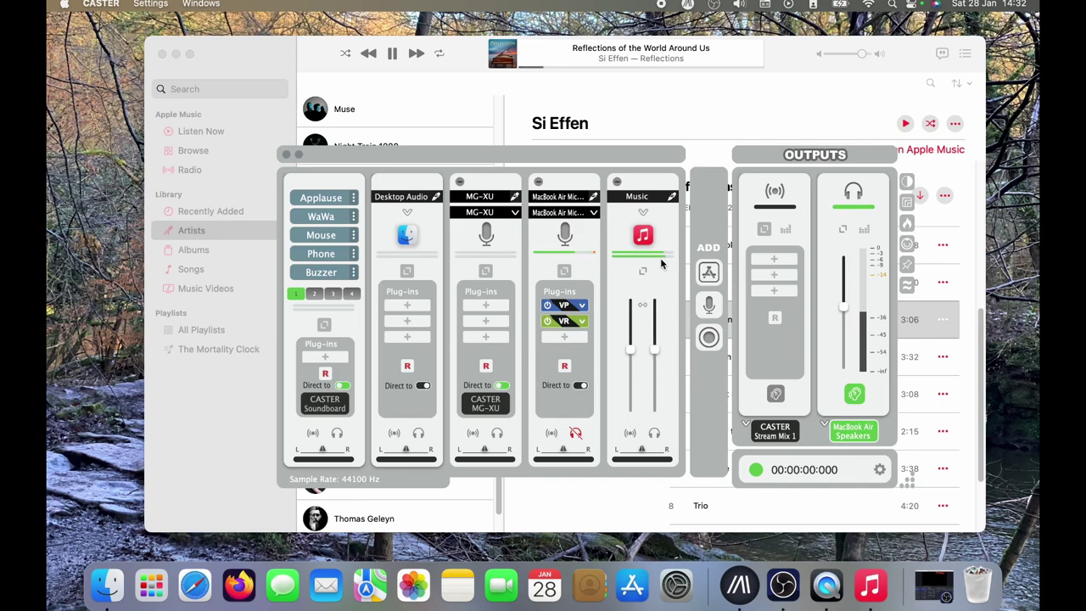
mouse_move(629, 368)
click(642, 269)
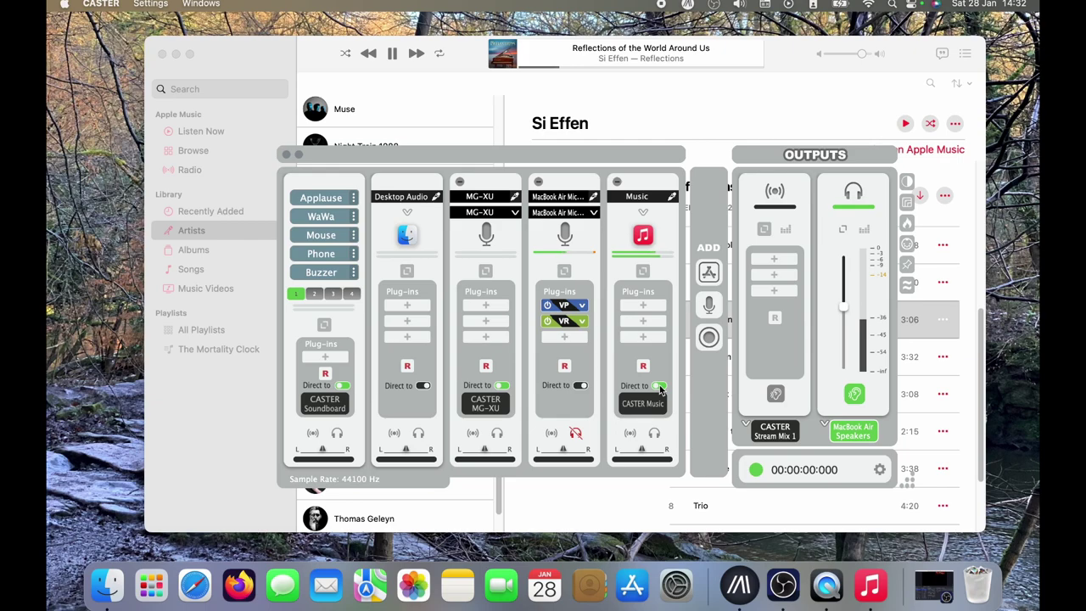
Switch to Firefox and open the YouTube video Follow the river.
click(239, 584)
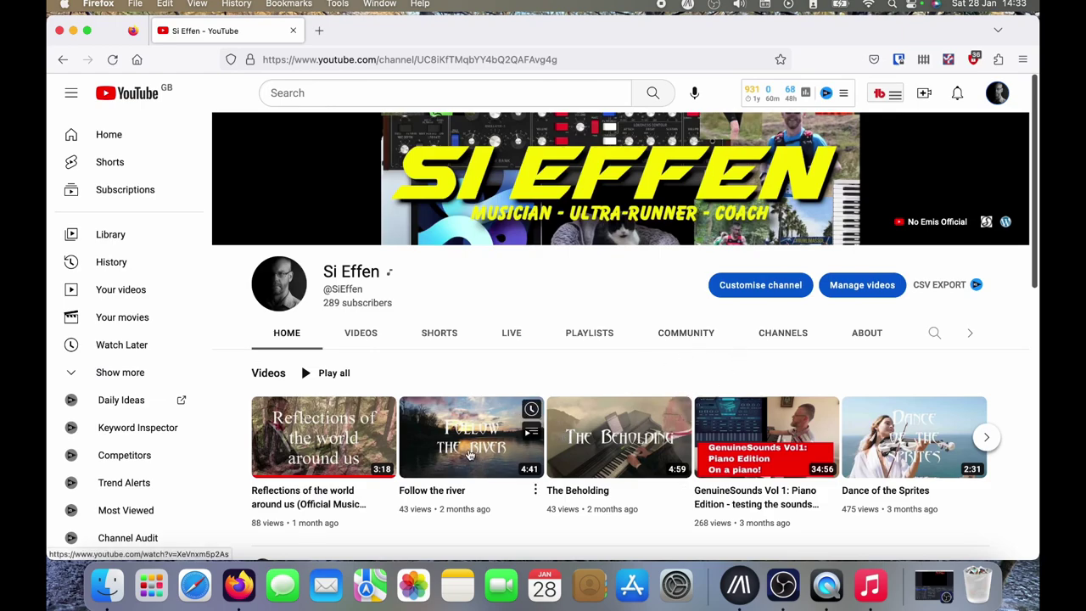
click(469, 454)
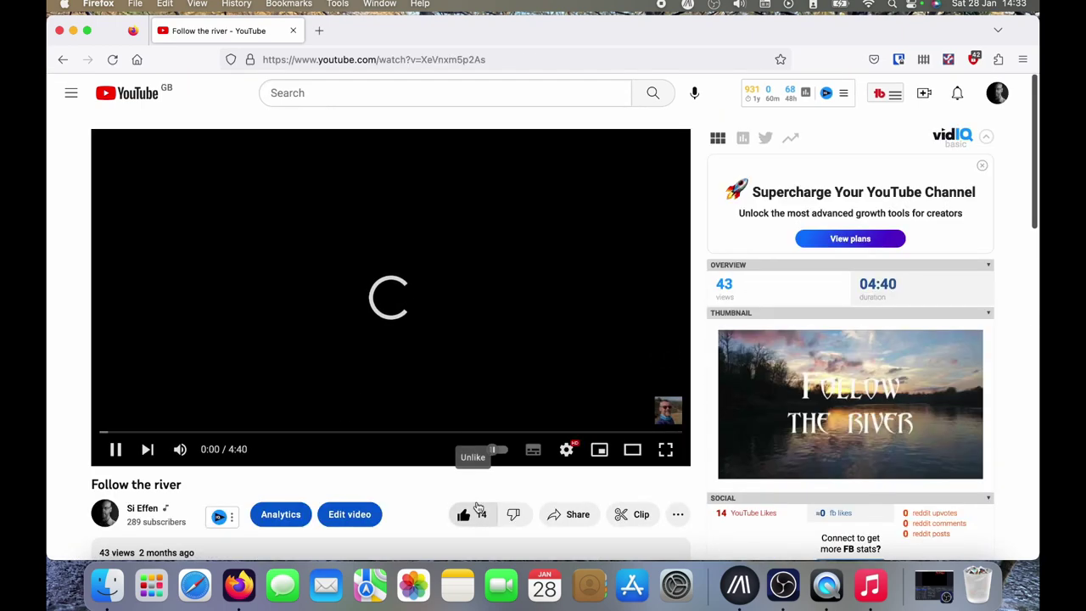
Return to CASTER and add Firefox as an application channel in the mixer.
key(super+Tab)
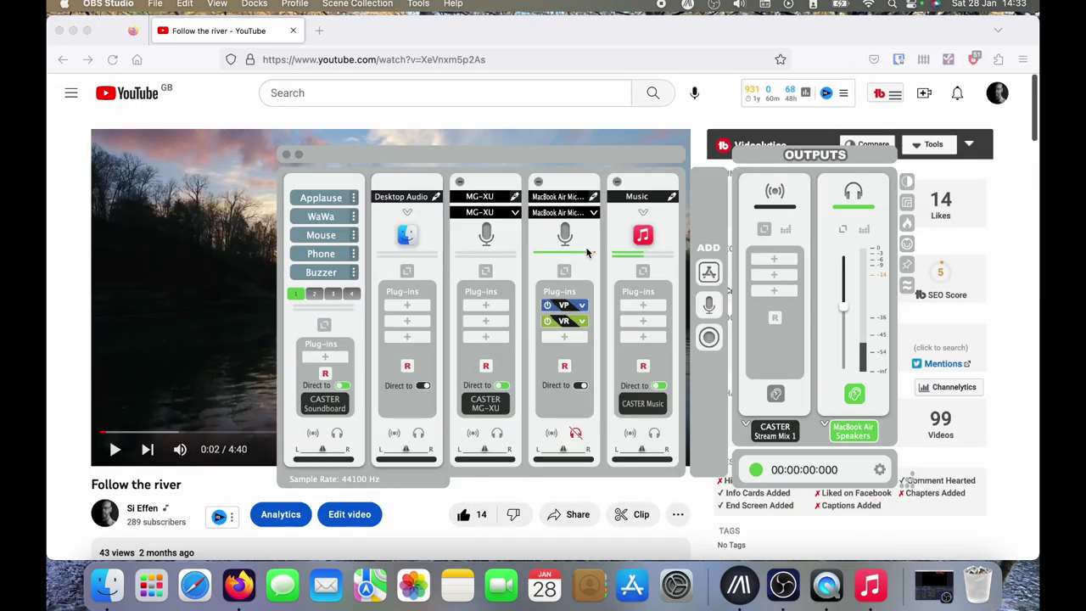
click(709, 272)
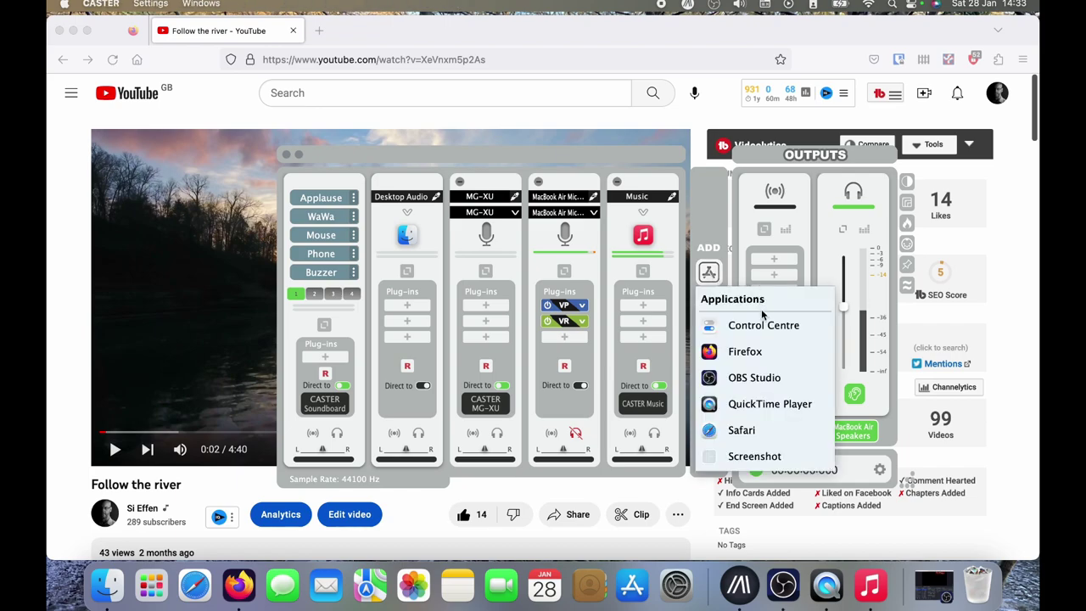
click(749, 351)
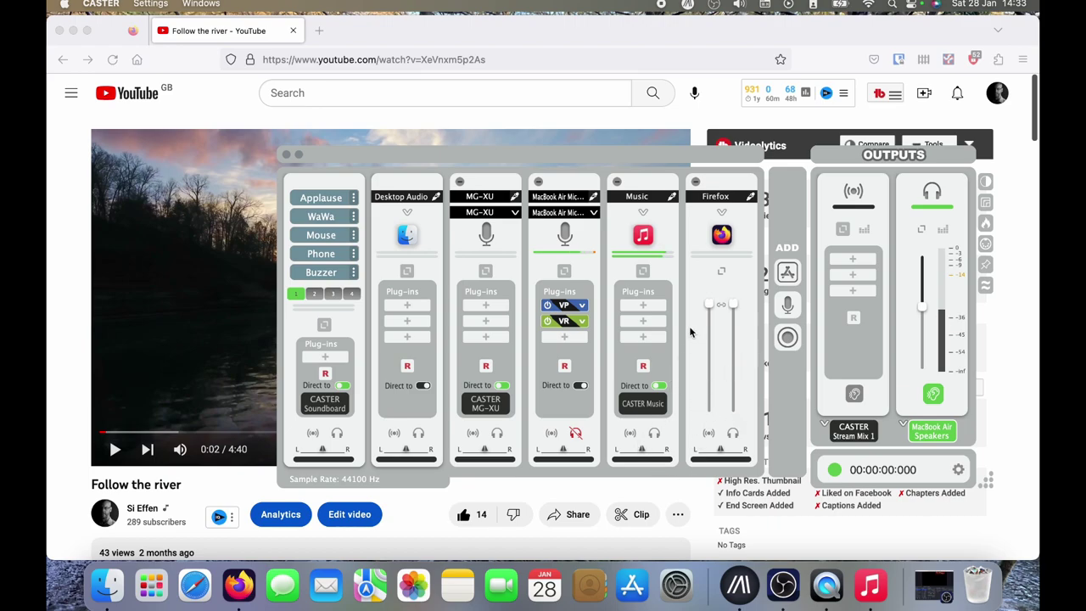
Show the Music channel's faders, lower them to about -32.0, and play the Follow the river video in Firefox.
click(644, 271)
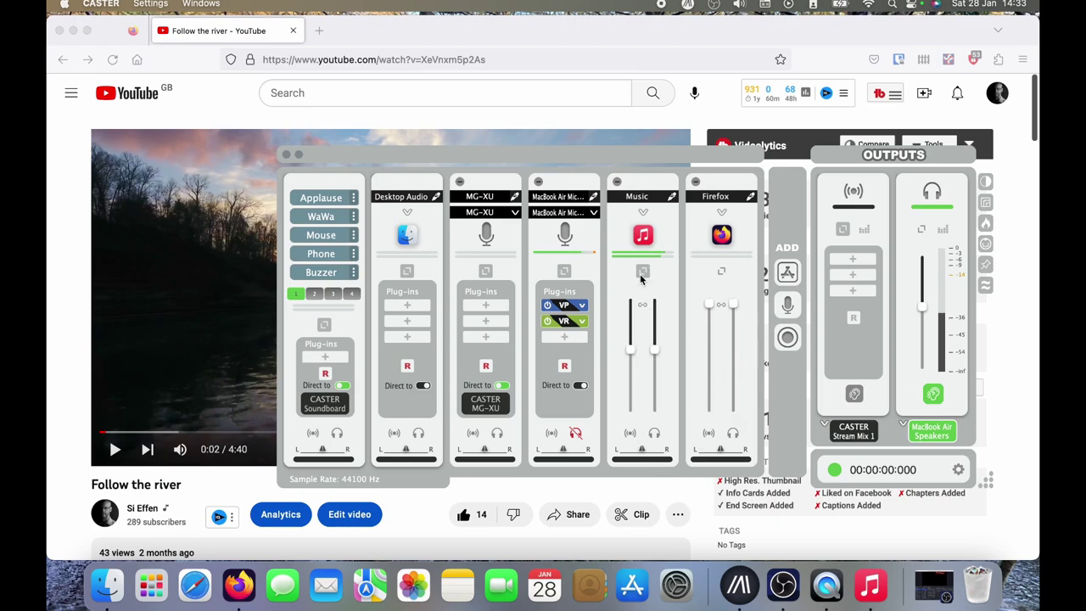
drag(652, 354, 647, 387)
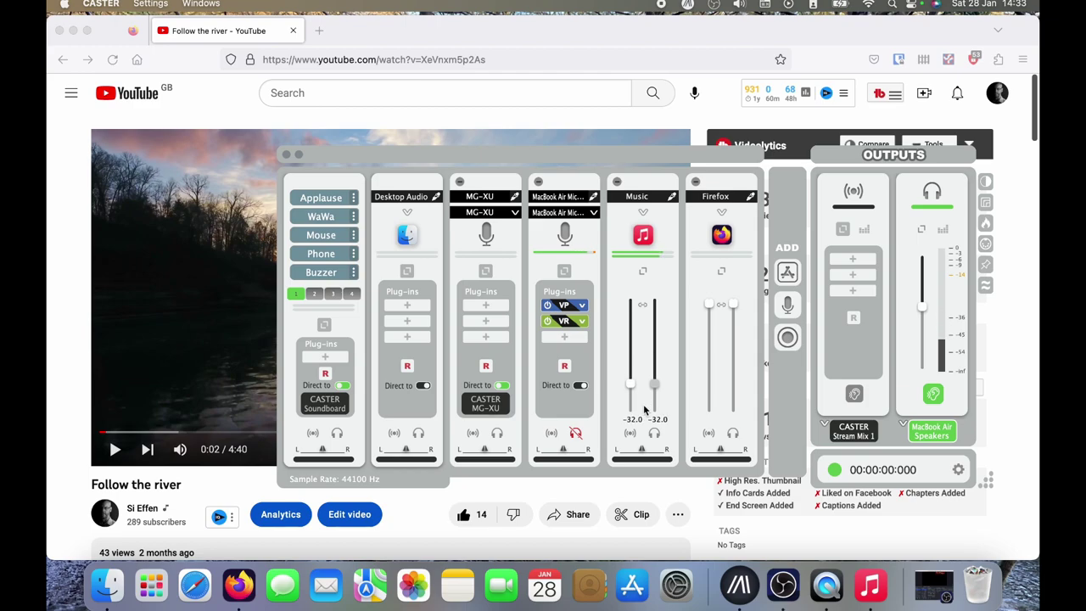
click(81, 487)
click(115, 455)
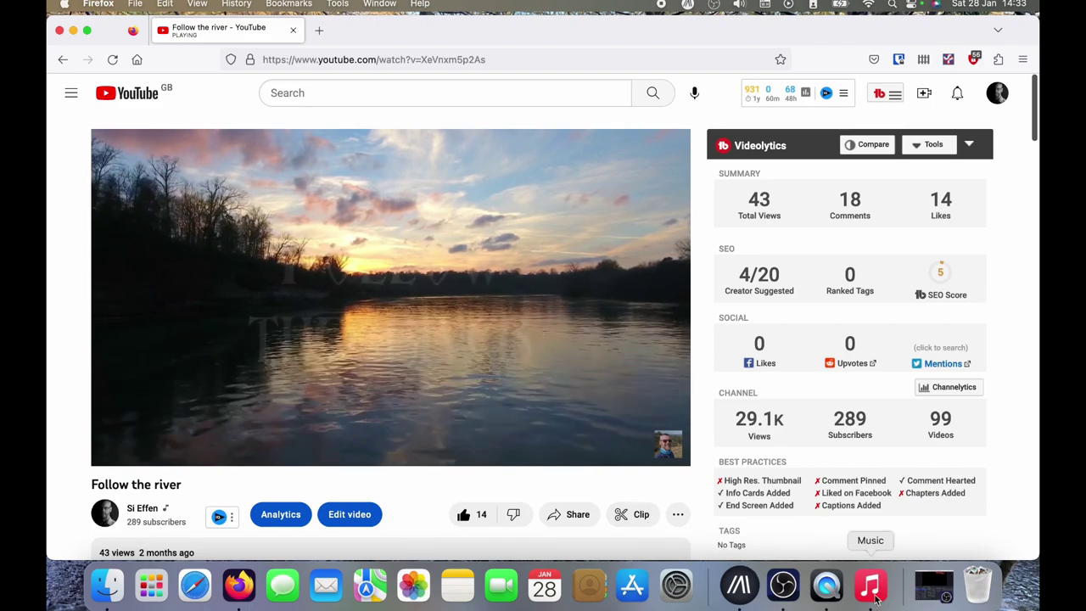
Switch to CASTER and balance the two application channels, with Music at about -17.9 and Firefox at about -30.1.
click(738, 585)
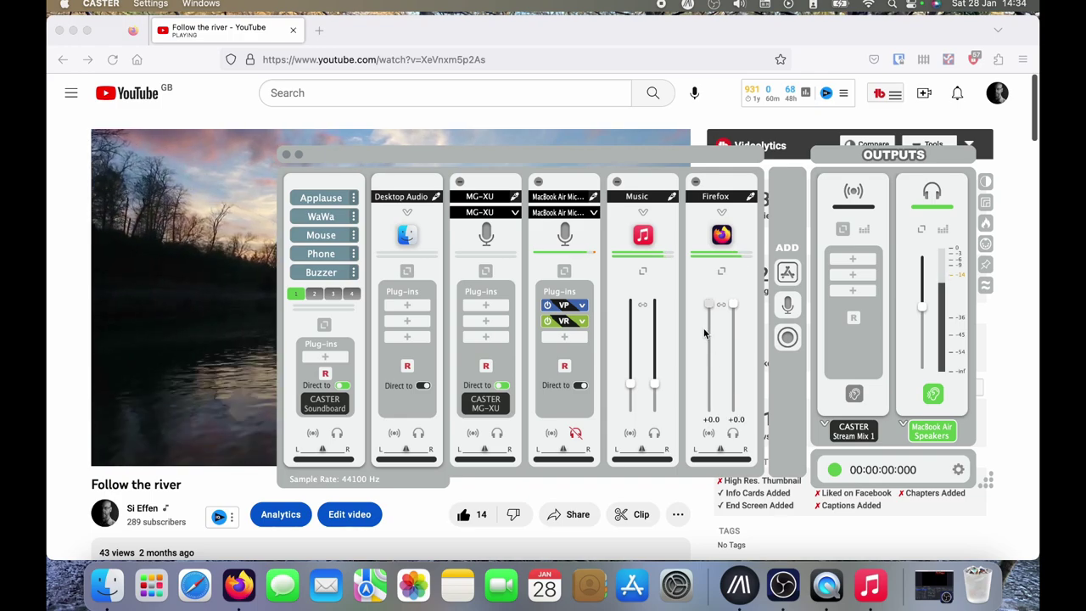
drag(712, 303, 679, 331)
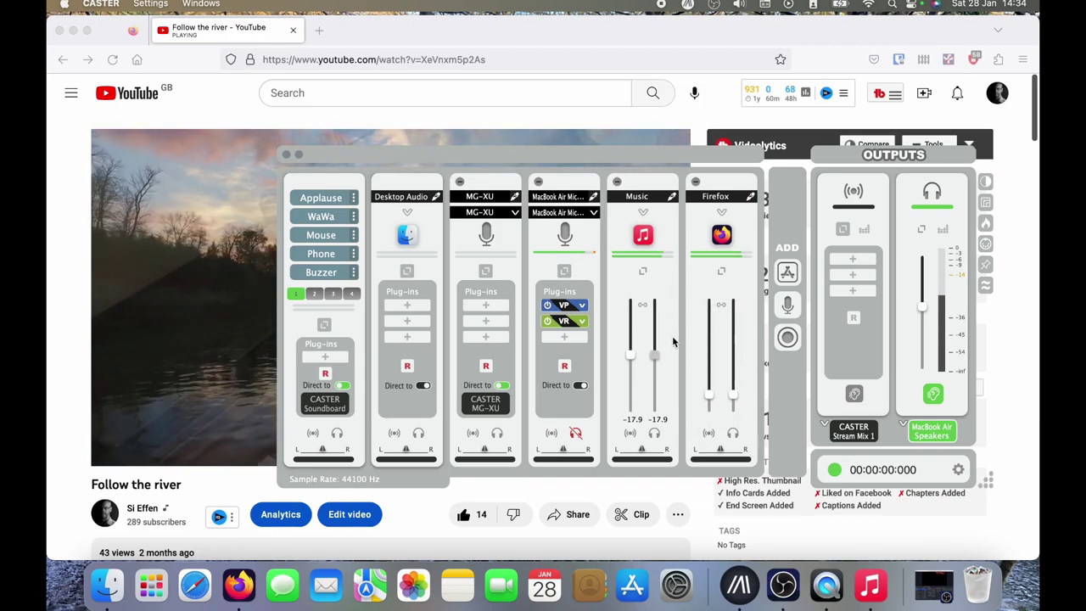
drag(708, 396, 709, 374)
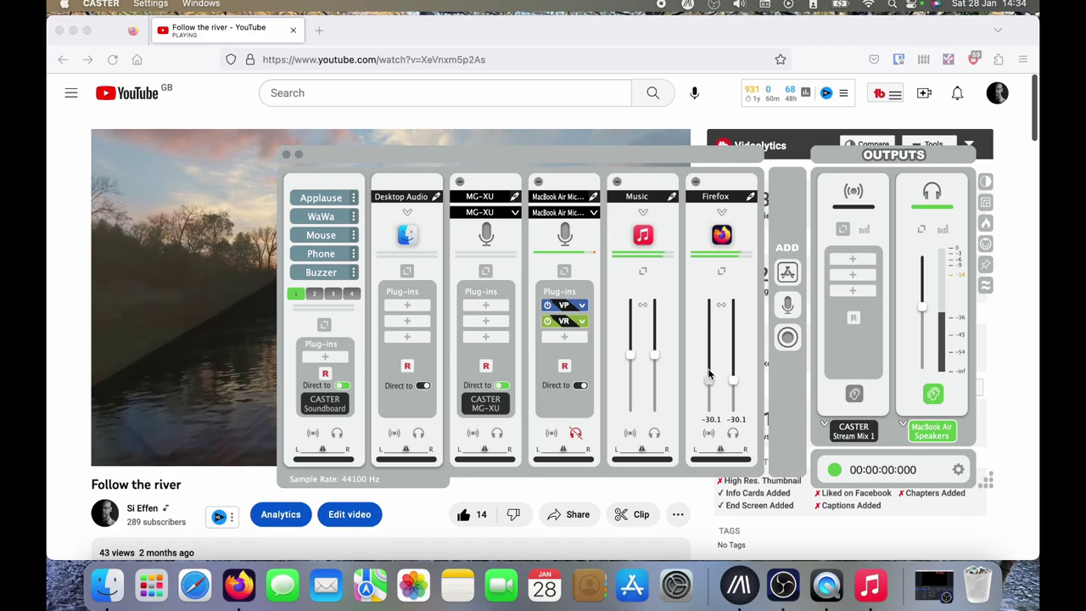
Flip the Firefox channel back to its plug-ins view and turn on its direct output to CASTER Firefox.
click(718, 271)
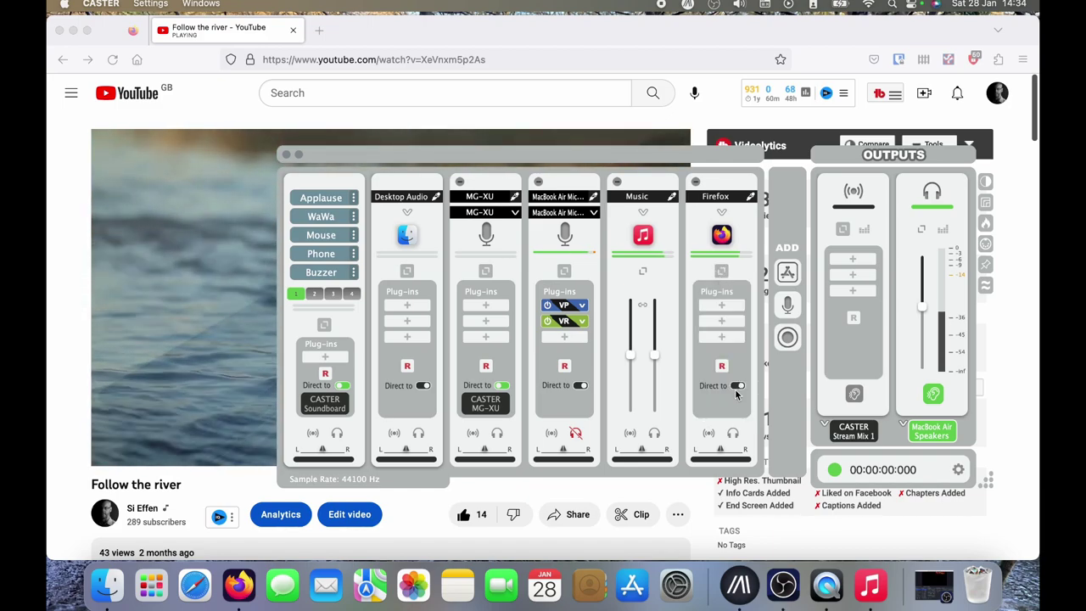
click(737, 385)
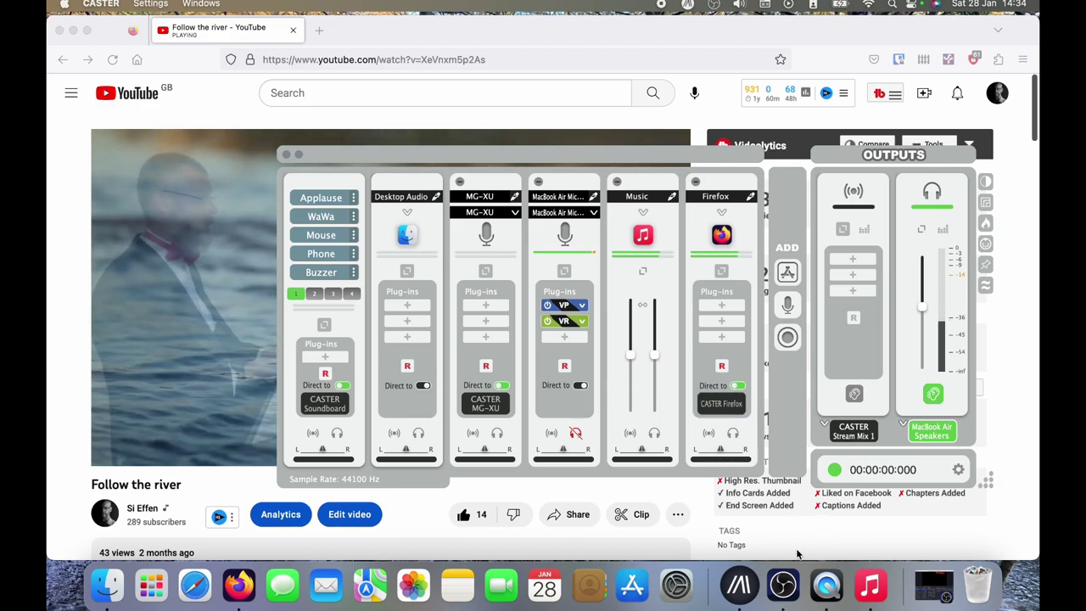
Switch to OBS and look through the audio mixer for the separate Apple Music and Caster sources.
click(934, 585)
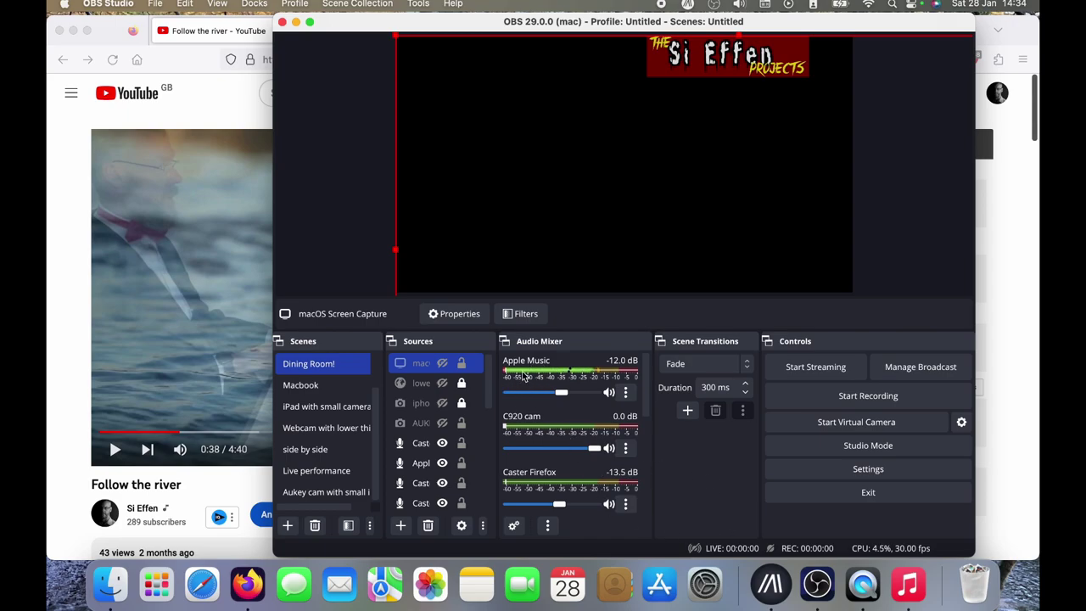
scroll(535, 424, down, 5)
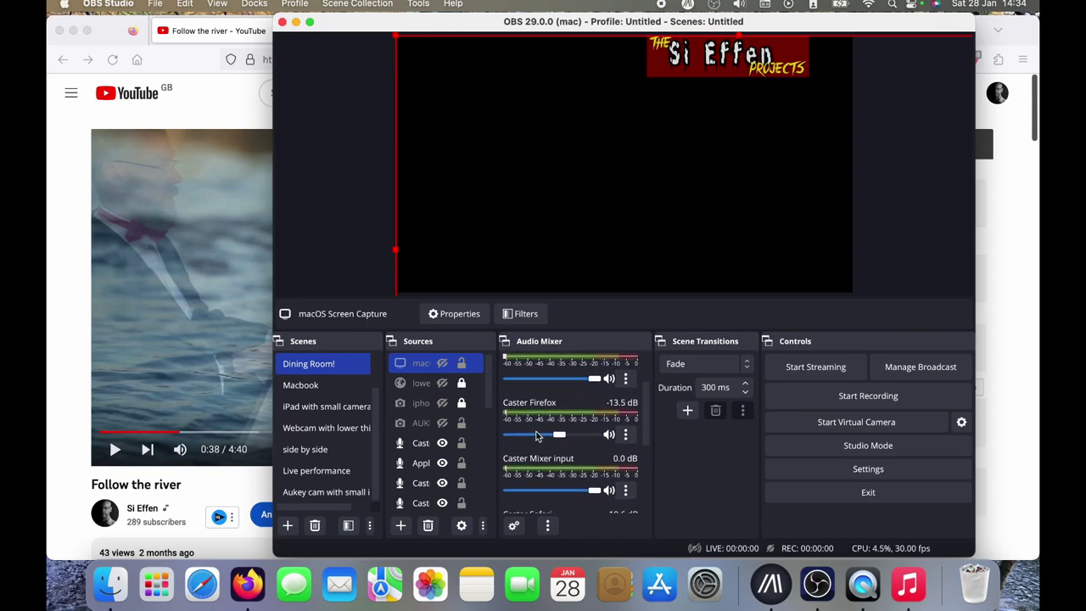
scroll(536, 436, down, 3)
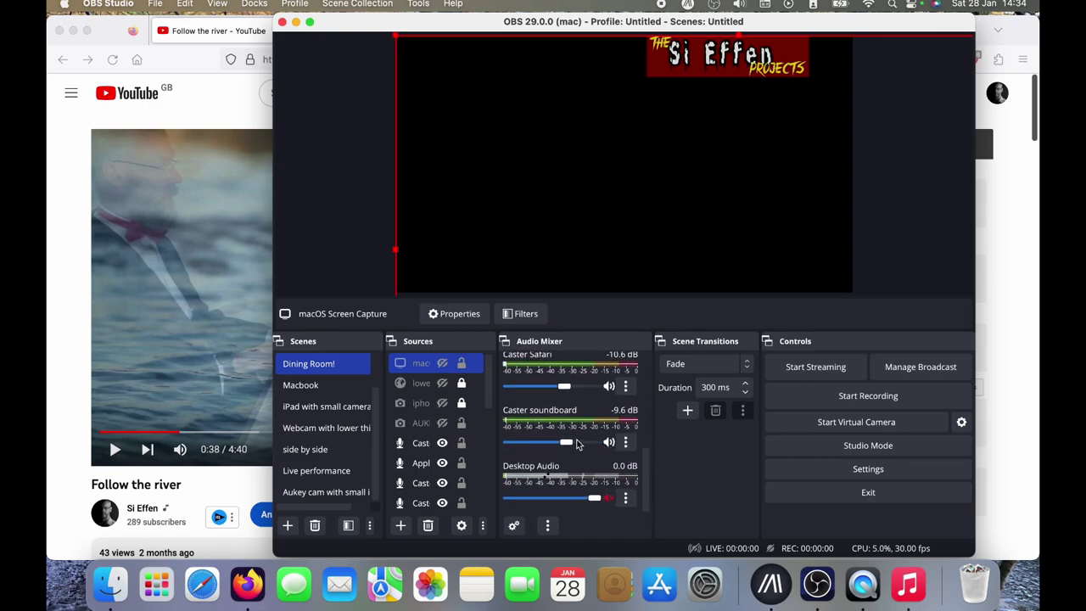
scroll(577, 443, up, 2)
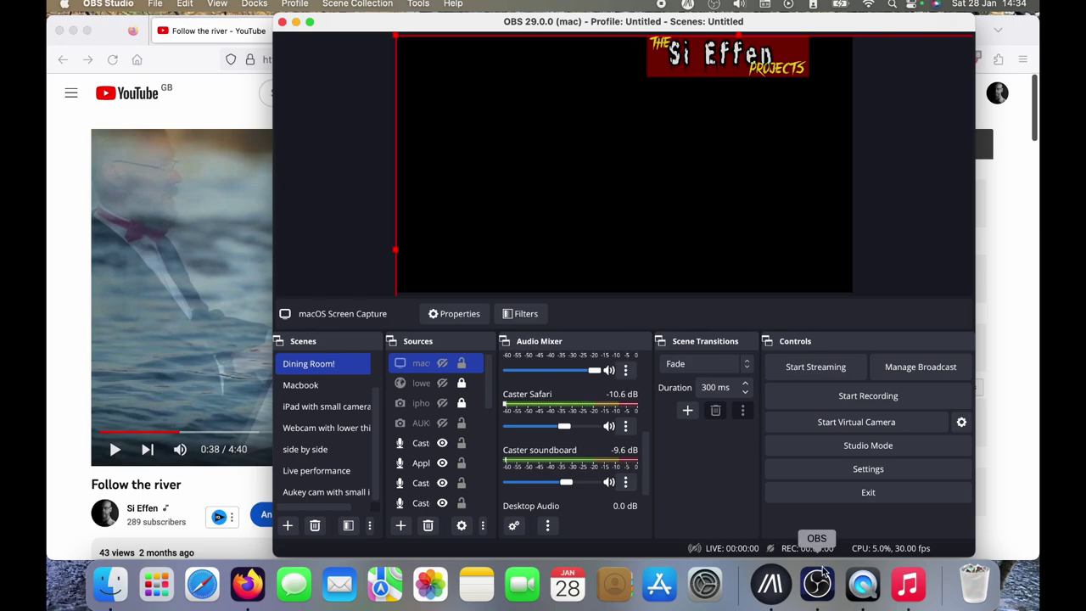
Return to CASTER, play the Applause sound, and check the Caster soundboard level in the OBS audio mixer.
click(773, 589)
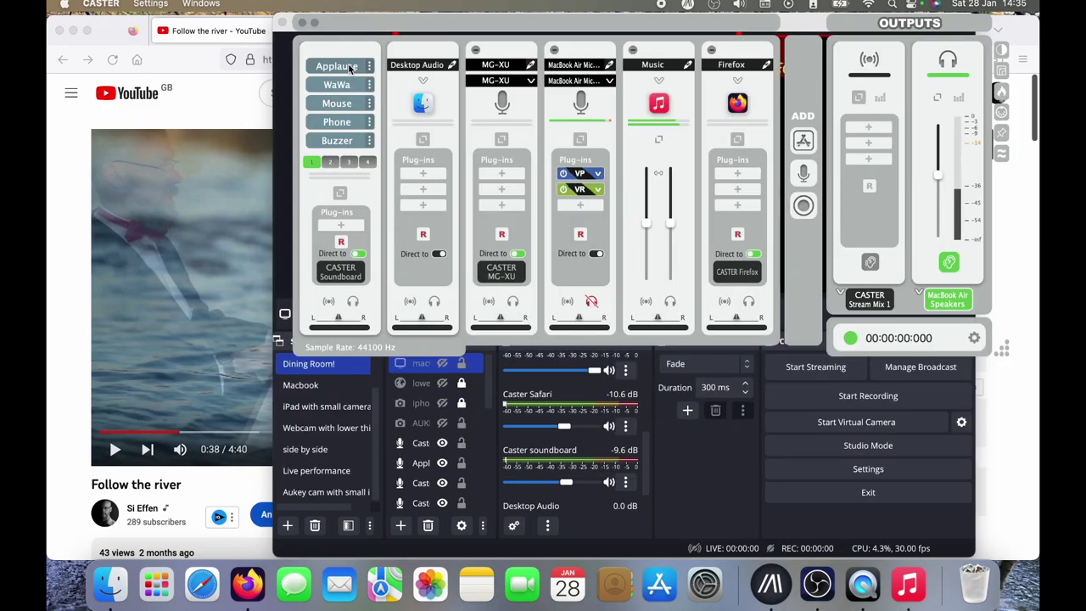
click(349, 68)
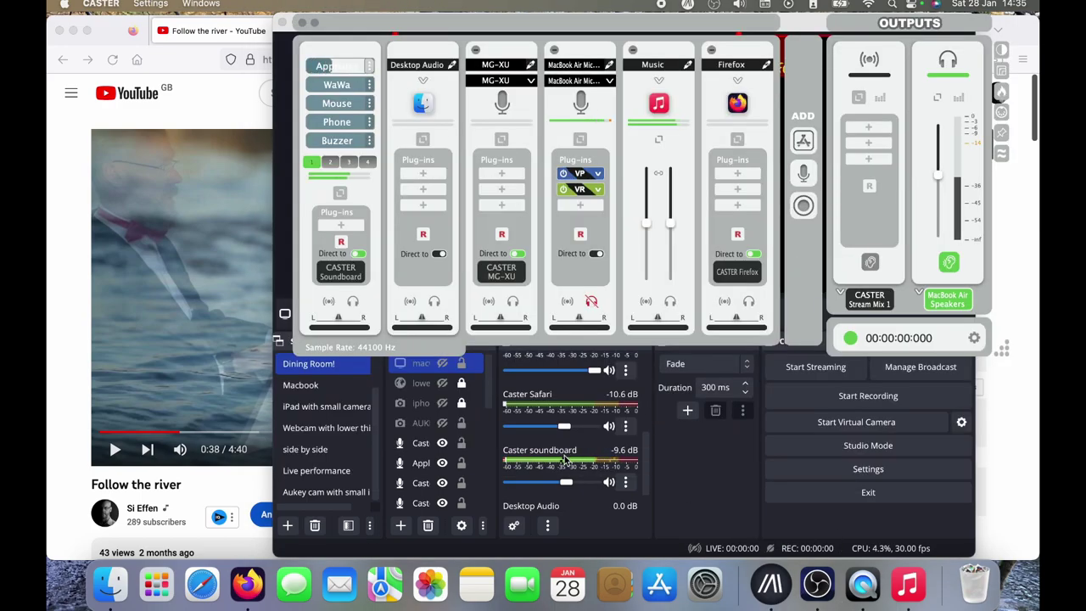
scroll(566, 459, down, 2)
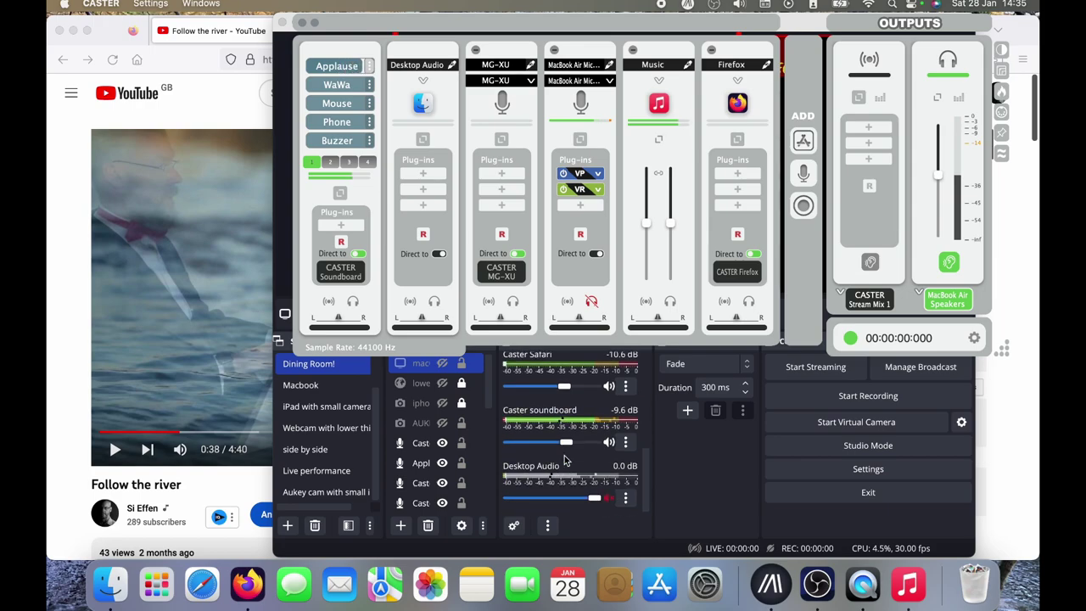
Stop the song in Music, return to CASTER, and show the MG-XU channel's faders with both set to +0.0.
key(super+Tab)
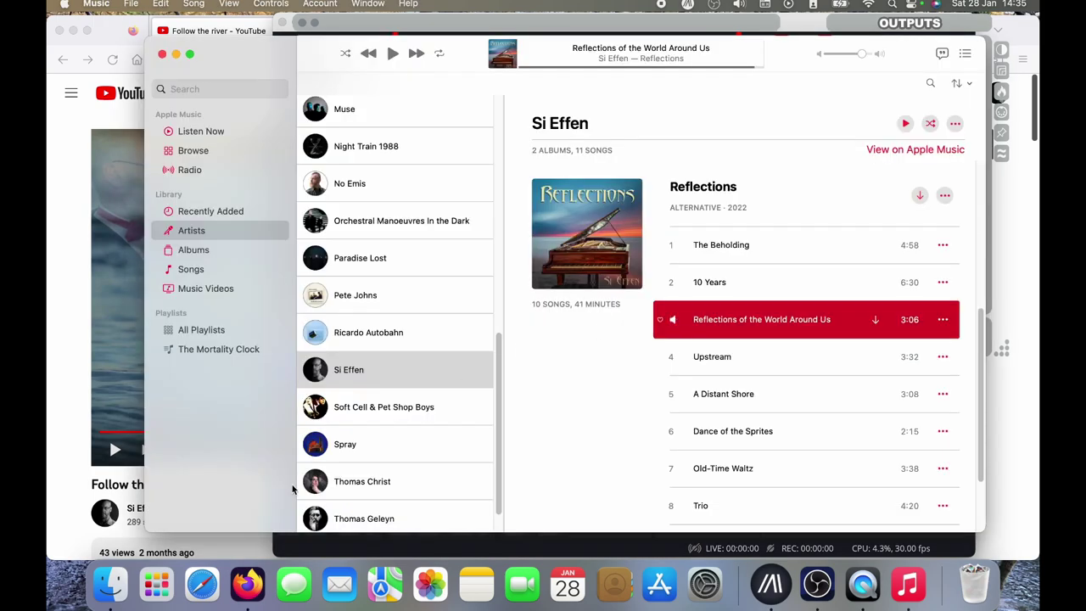
click(377, 542)
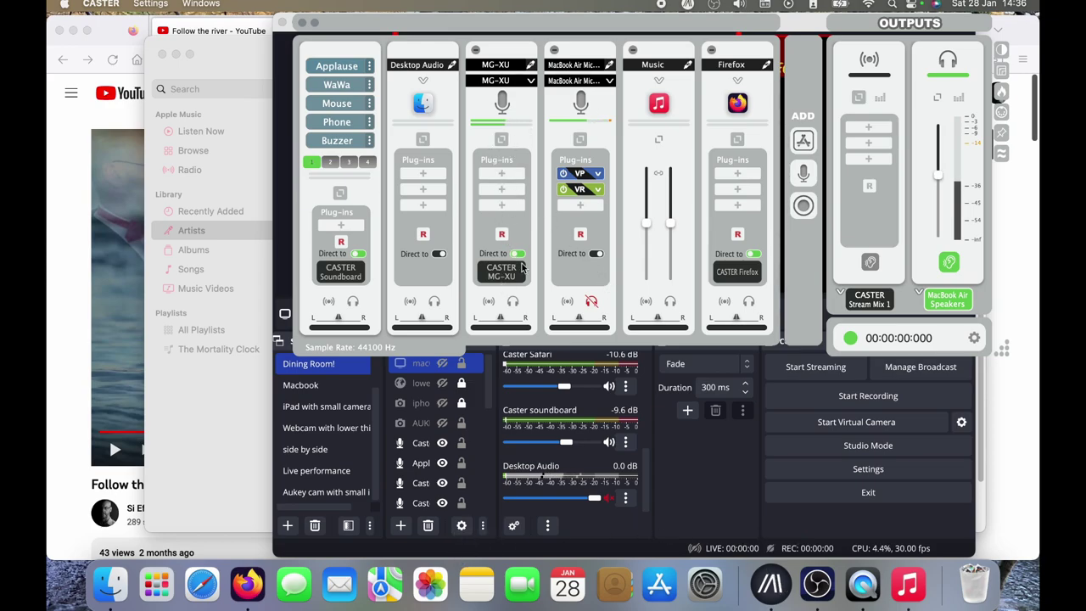
click(503, 140)
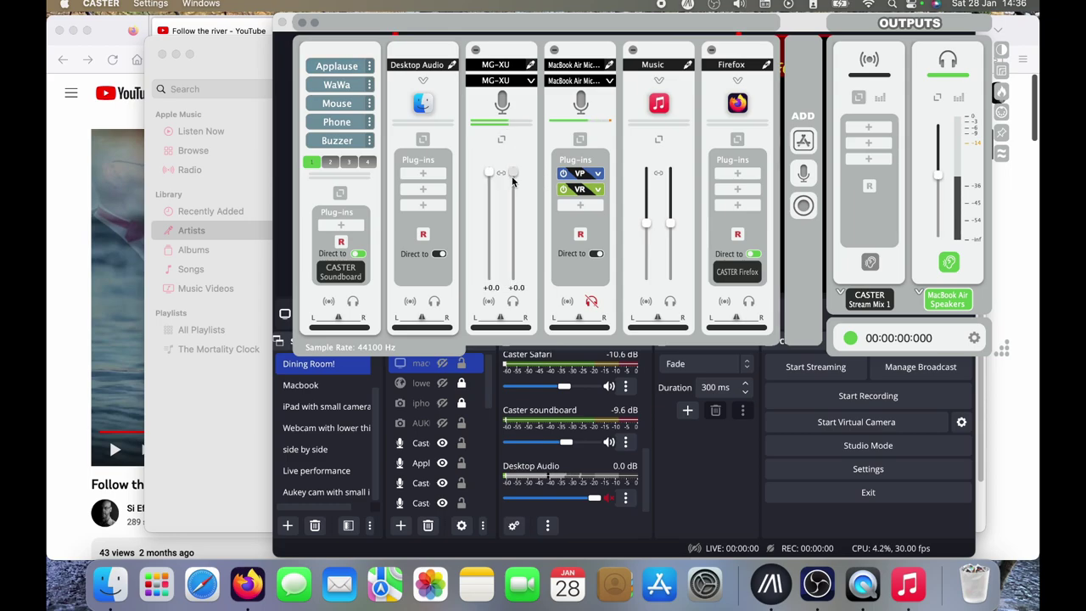
mouse_move(513, 174)
mouse_down()
mouse_move(513, 271)
mouse_move(512, 161)
mouse_up()
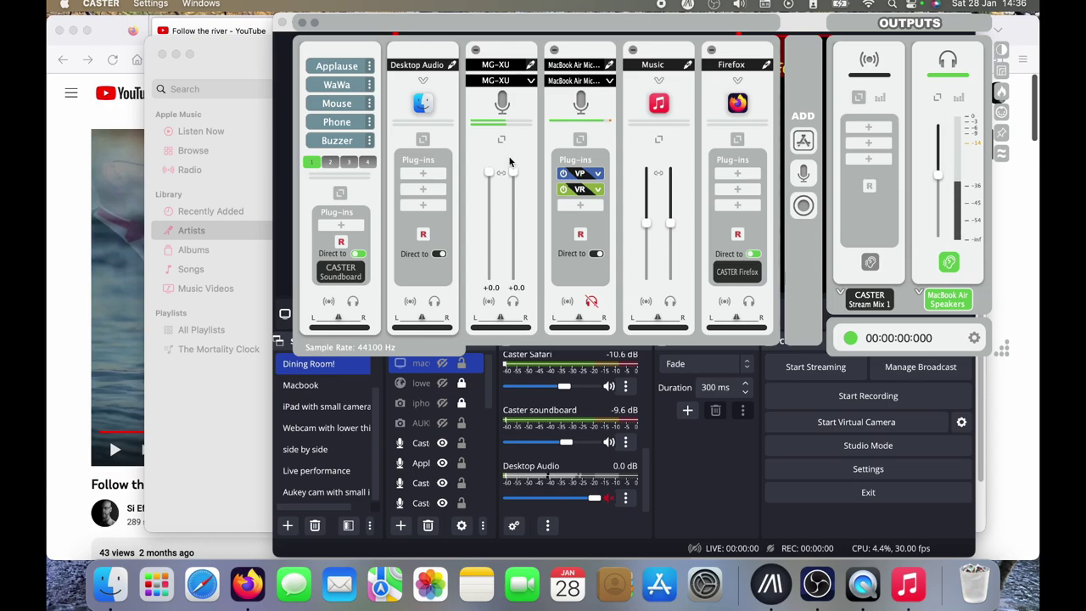
Switch to OBS and check the Caster Mixer input level in the audio mixer.
click(667, 487)
scroll(628, 465, up, 3)
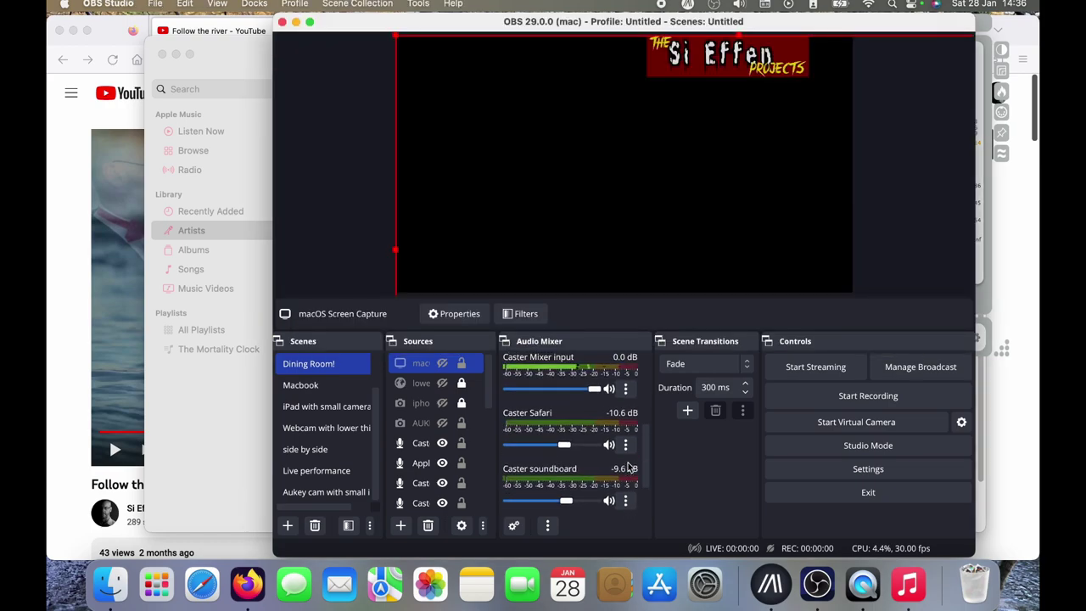
scroll(628, 465, up, 1)
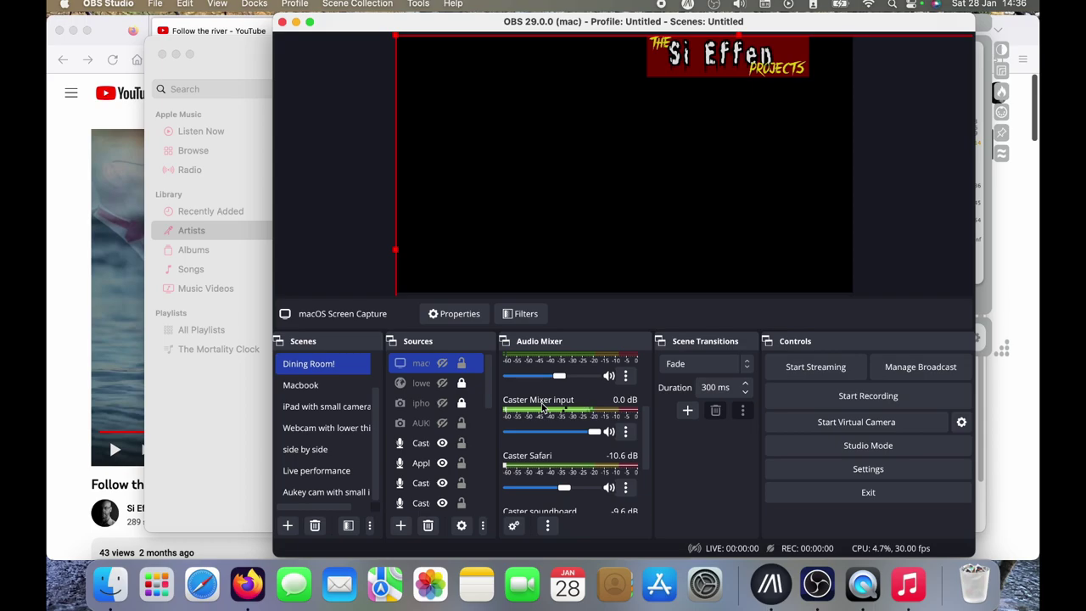
Return to CASTER with the other windows minimised and show the volume fader of the Stream Mix 1 output.
click(771, 586)
click(700, 502)
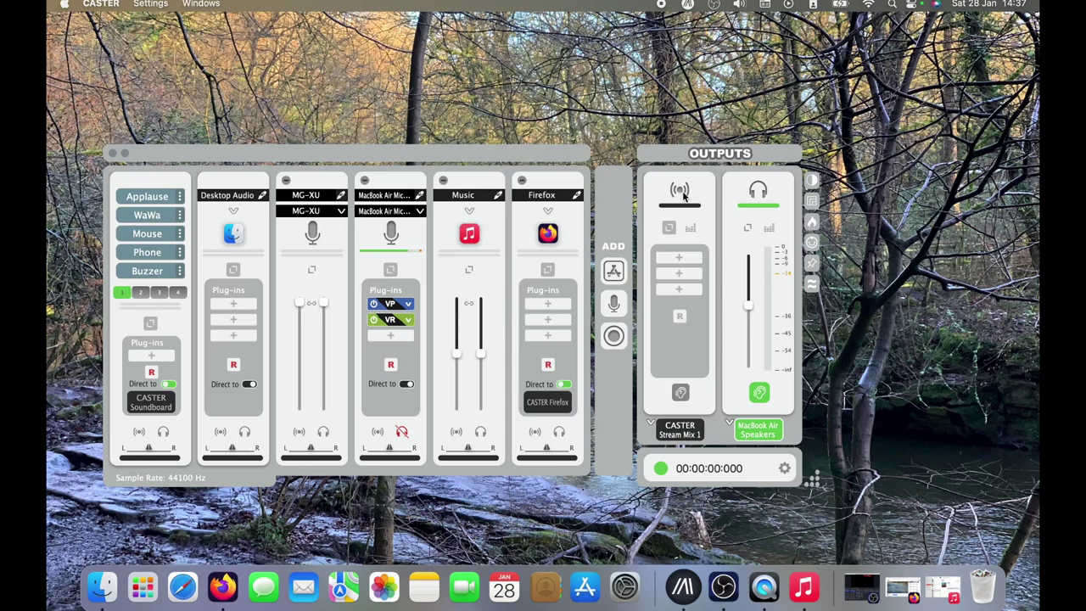
click(671, 233)
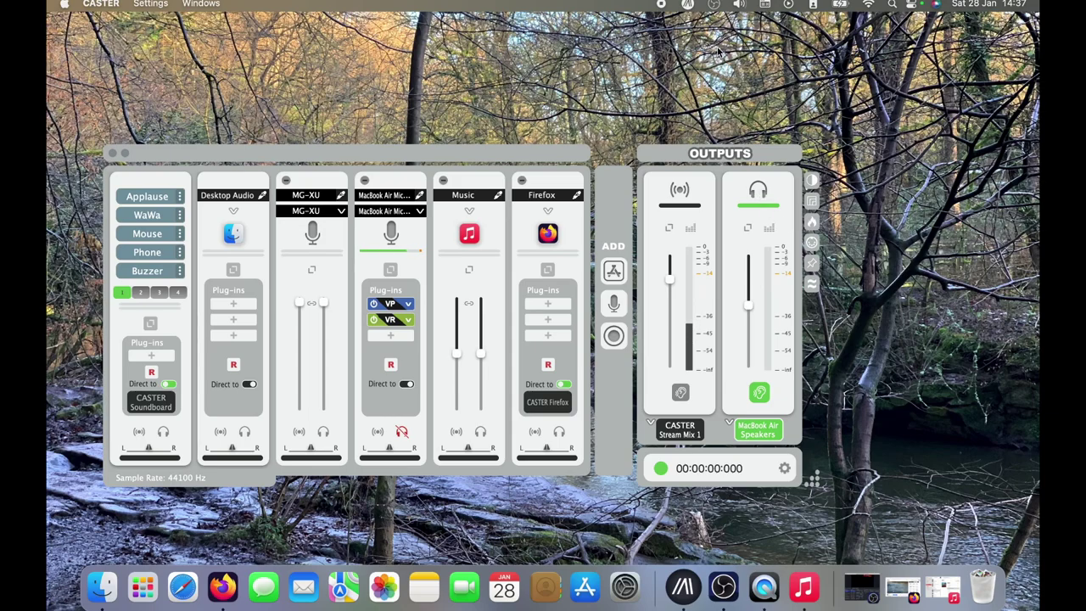
Select CASTER as the Mac's sound output device.
click(739, 5)
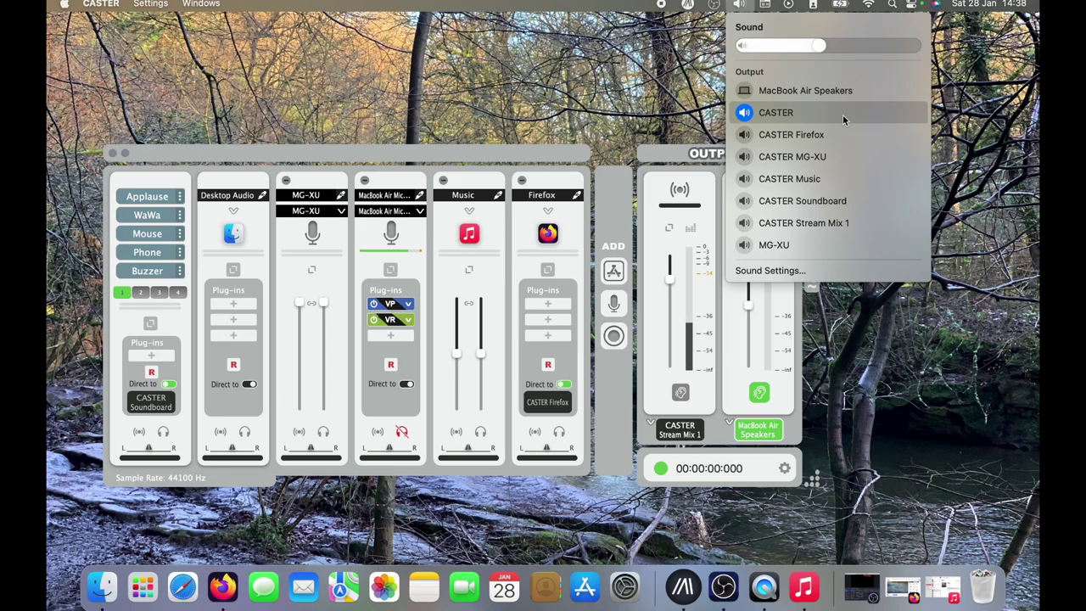
click(843, 114)
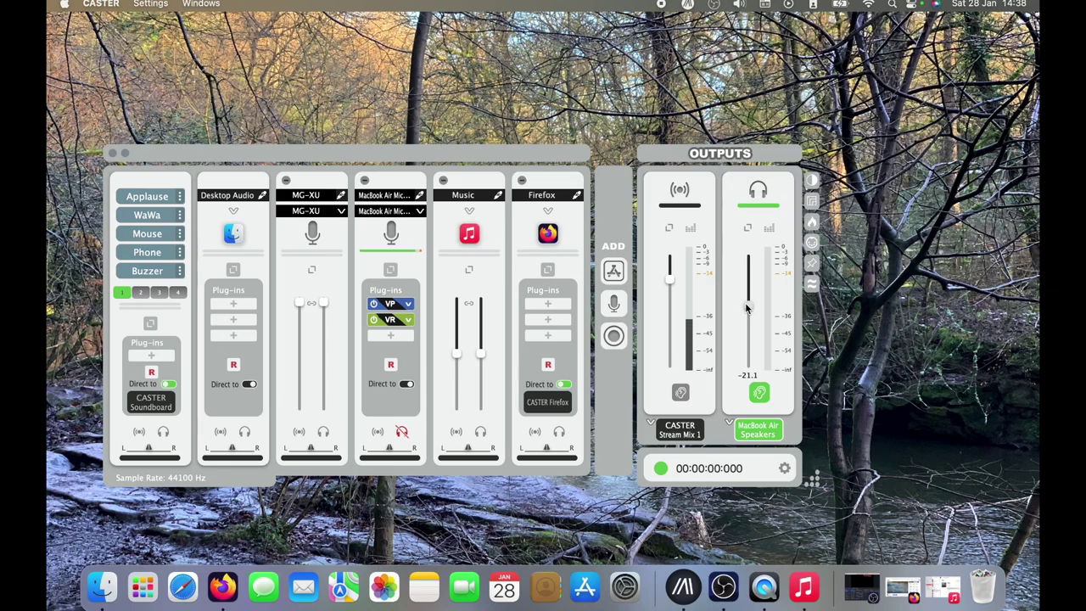